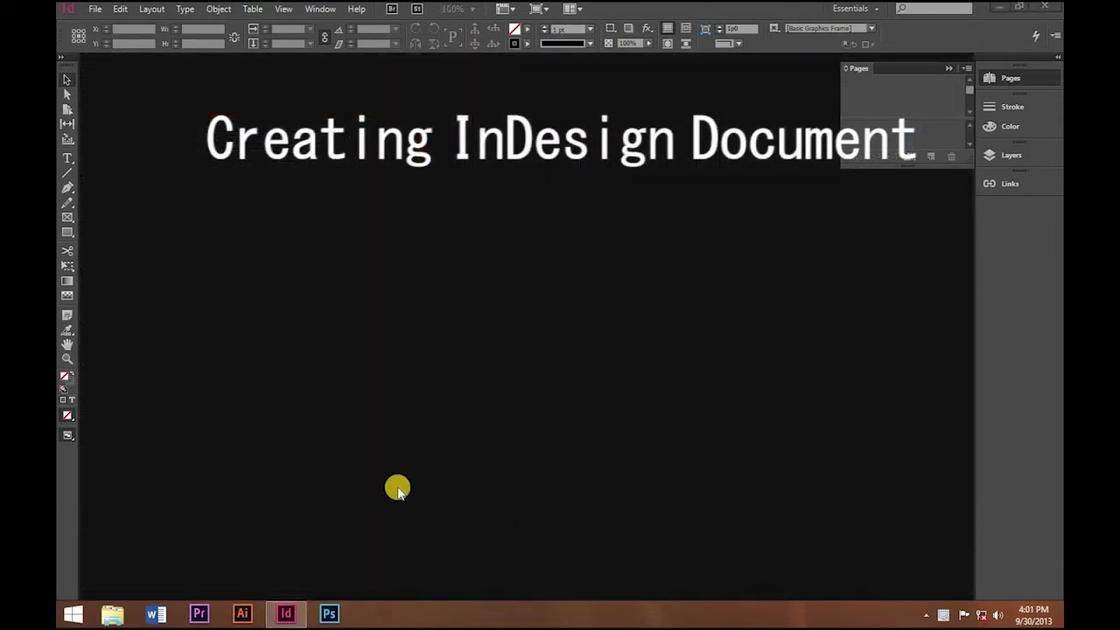
Open the setup for a new document.
click(91, 9)
mouse_move(114, 25)
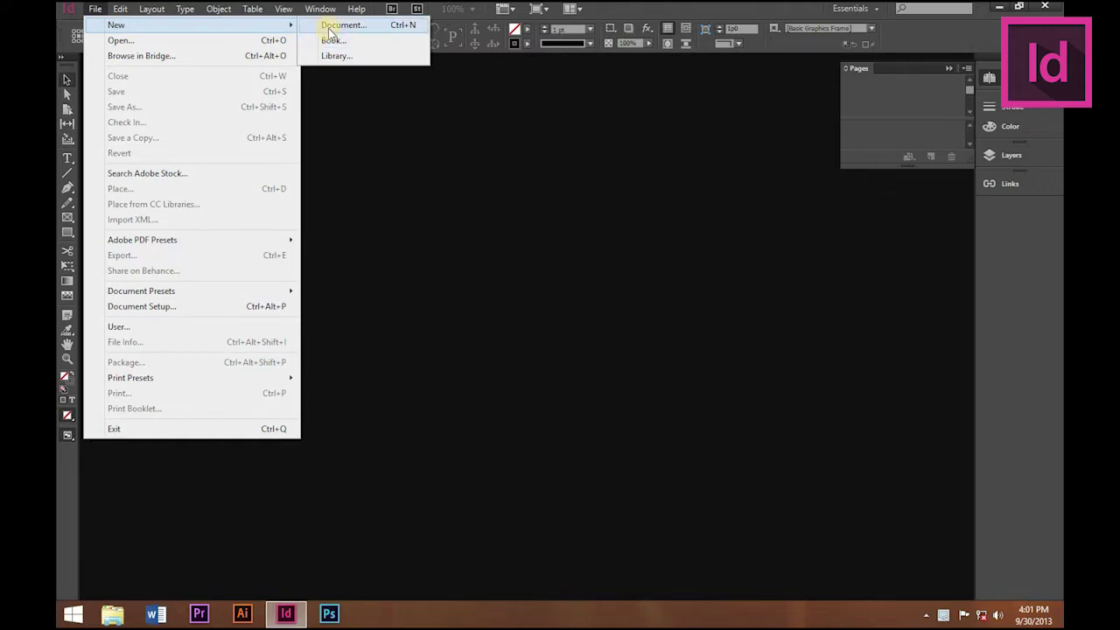
click(329, 27)
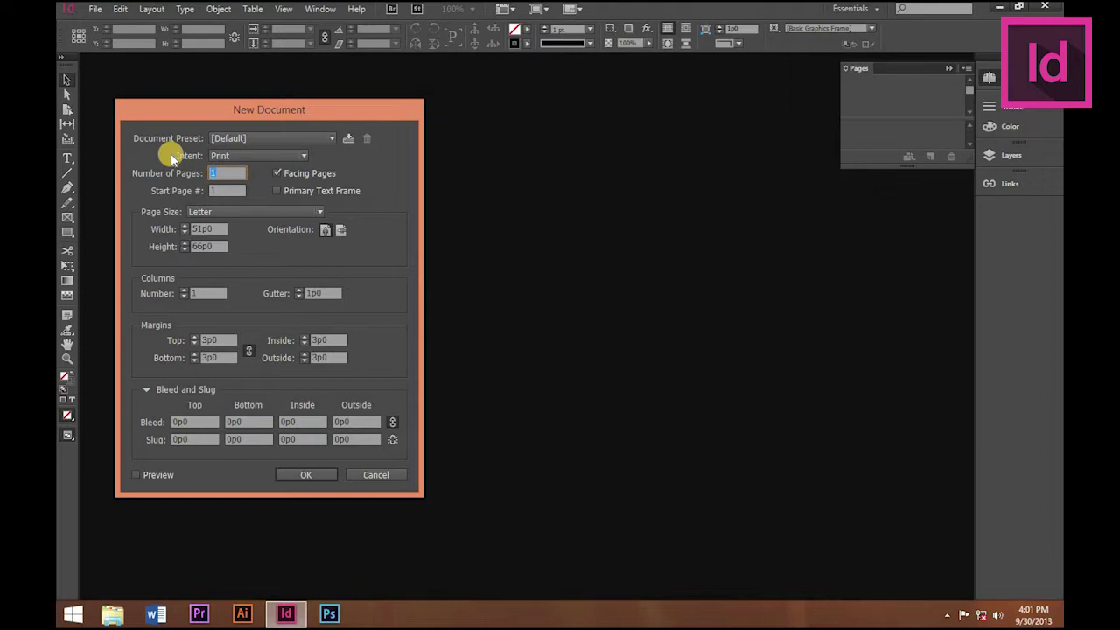
Review the available intent and page size choices for the new document, keeping Print and Letter.
click(220, 155)
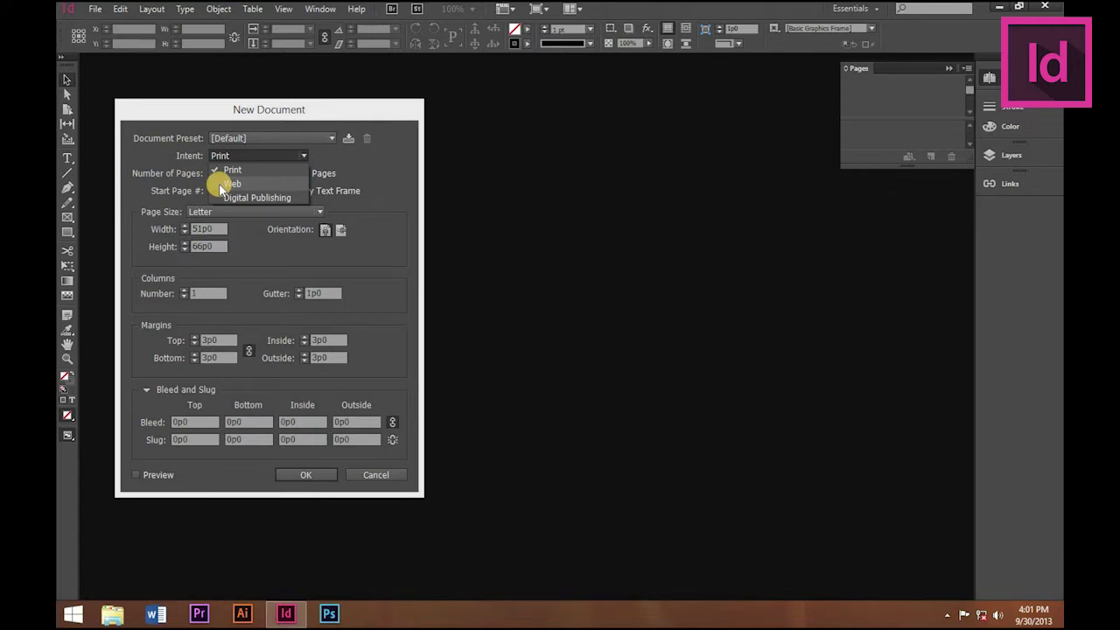
click(186, 176)
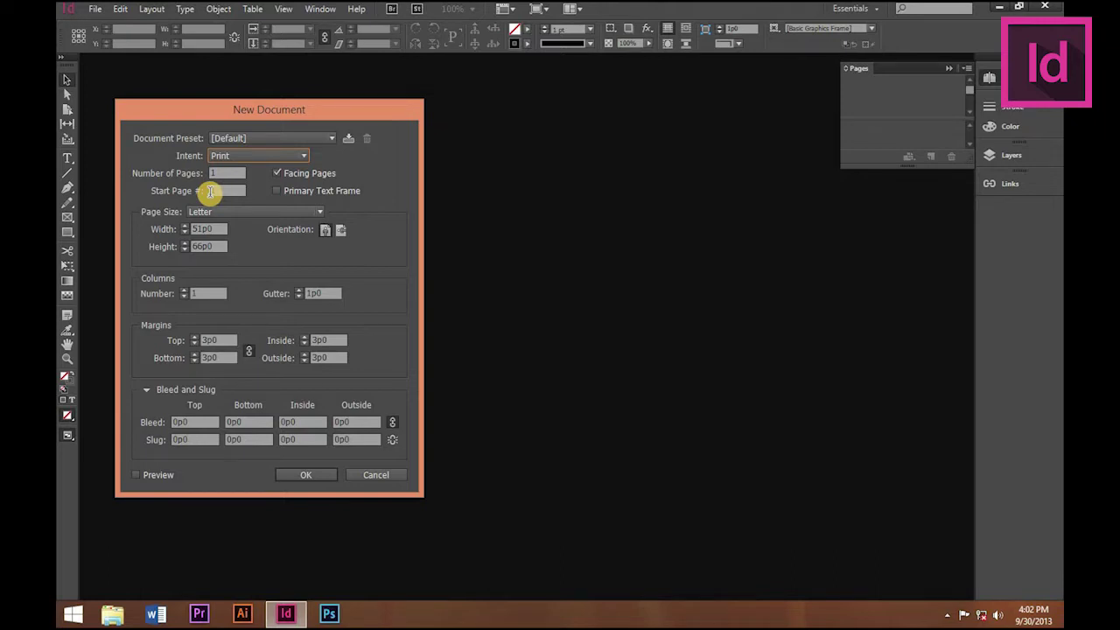
click(267, 213)
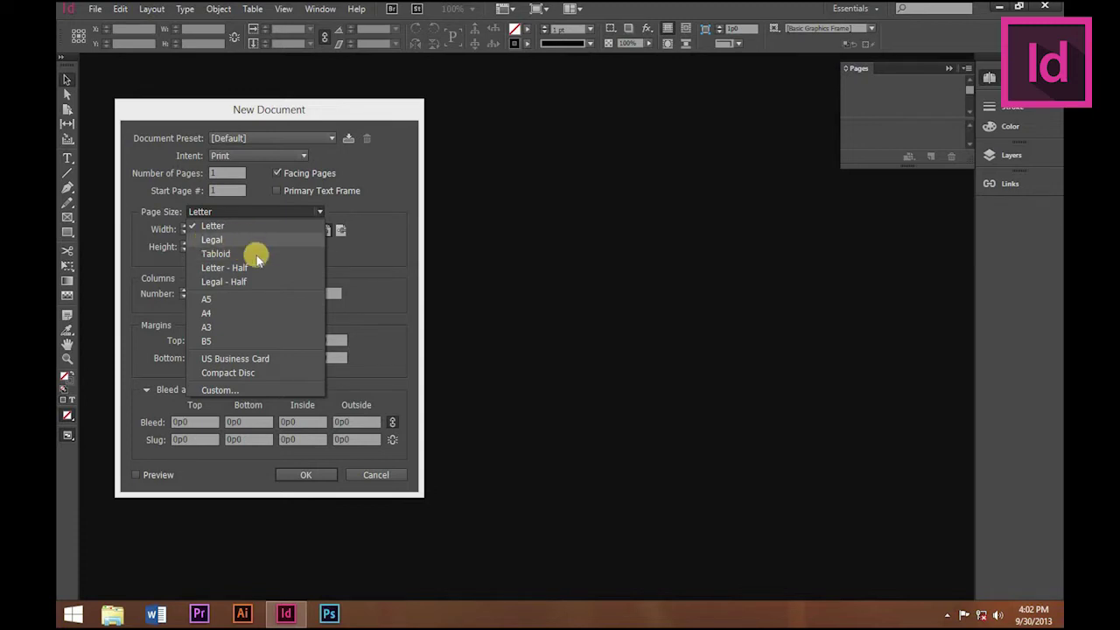
click(369, 253)
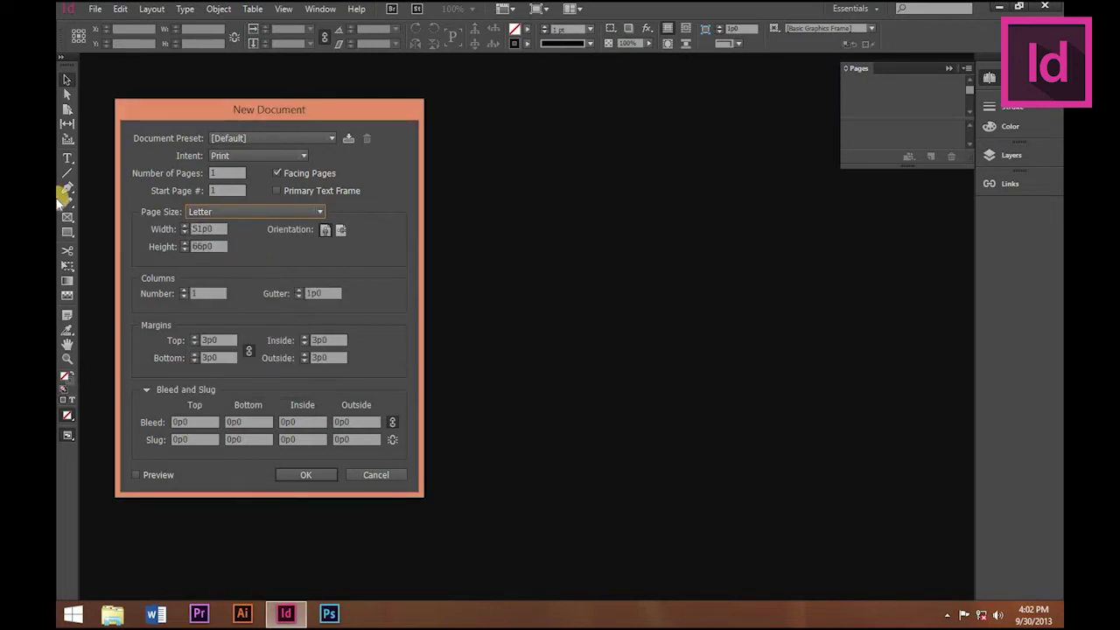
Turn on the live preview of the new document and set the number of columns to 3.
click(186, 294)
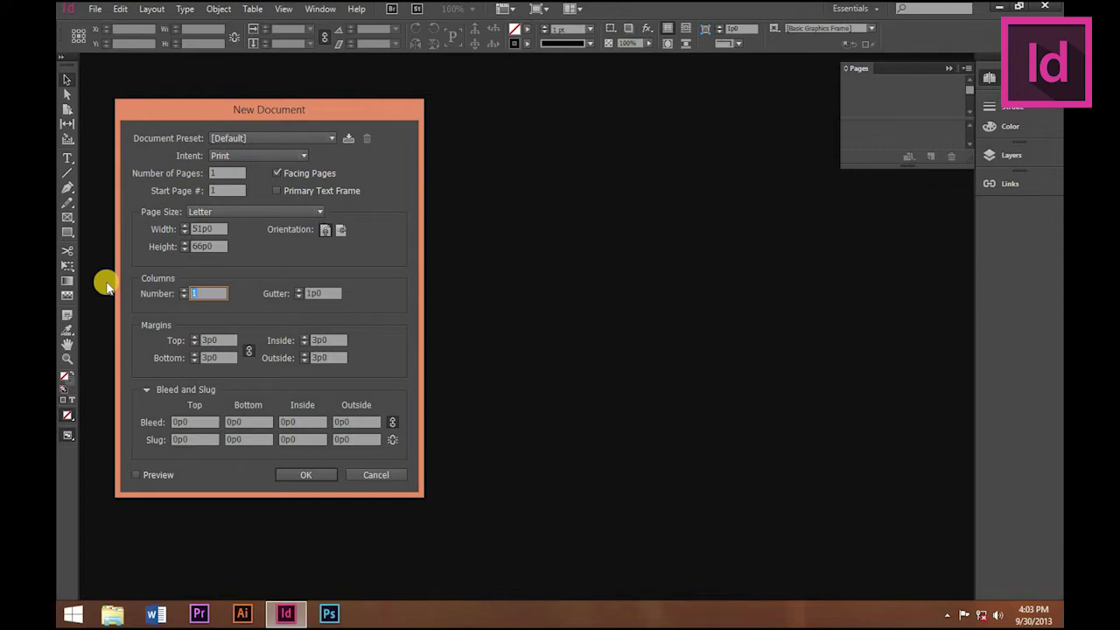
click(136, 474)
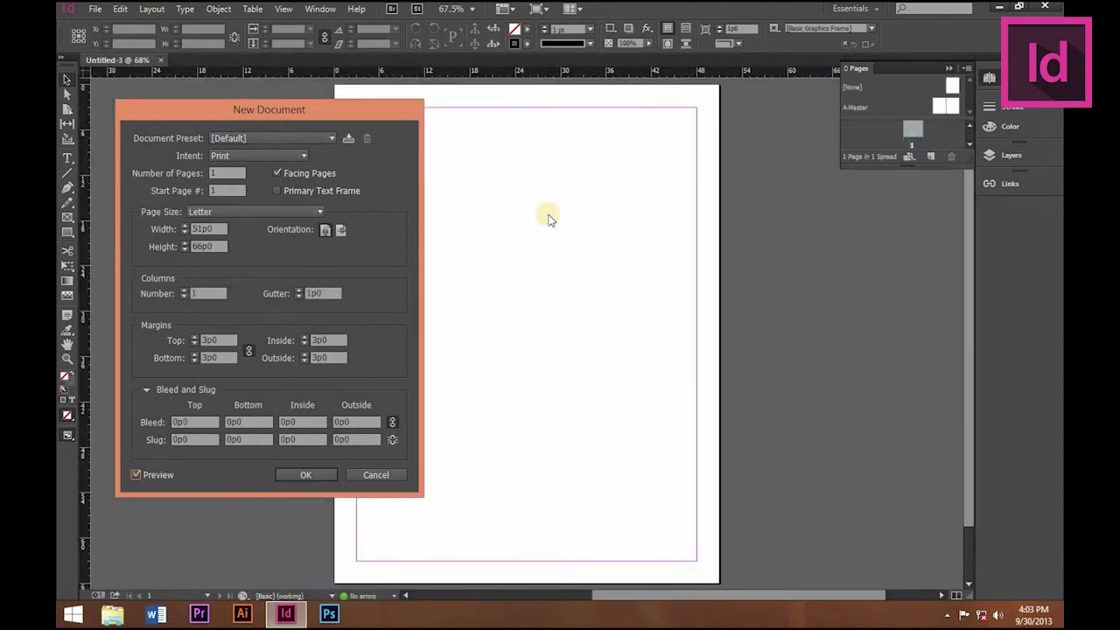
click(180, 293)
text(3)
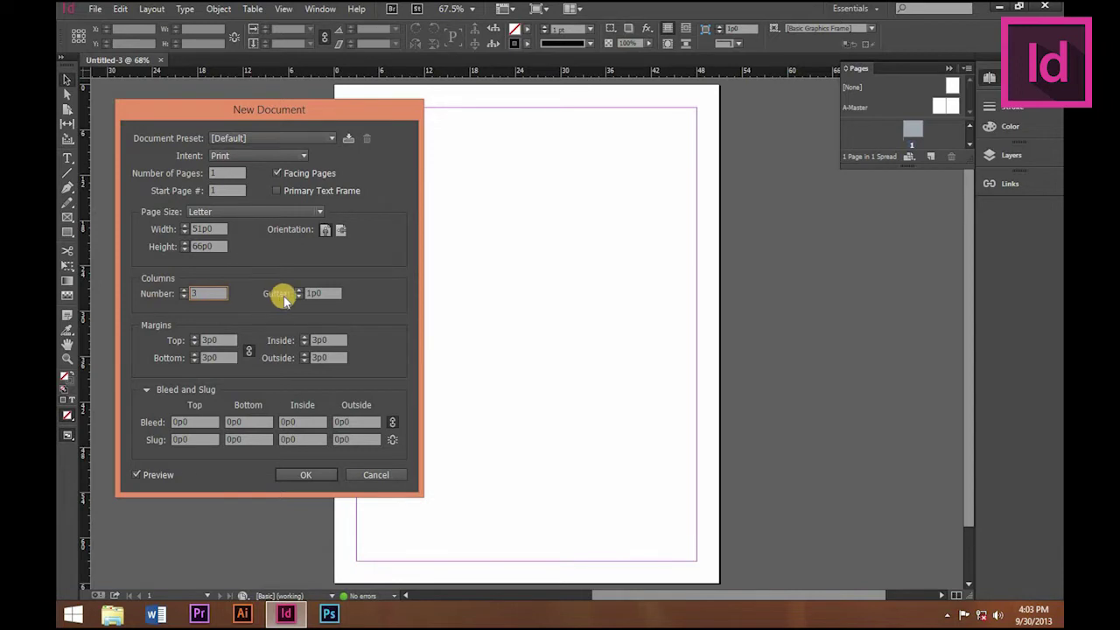
Increase the column gutter to 2p0.
click(322, 293)
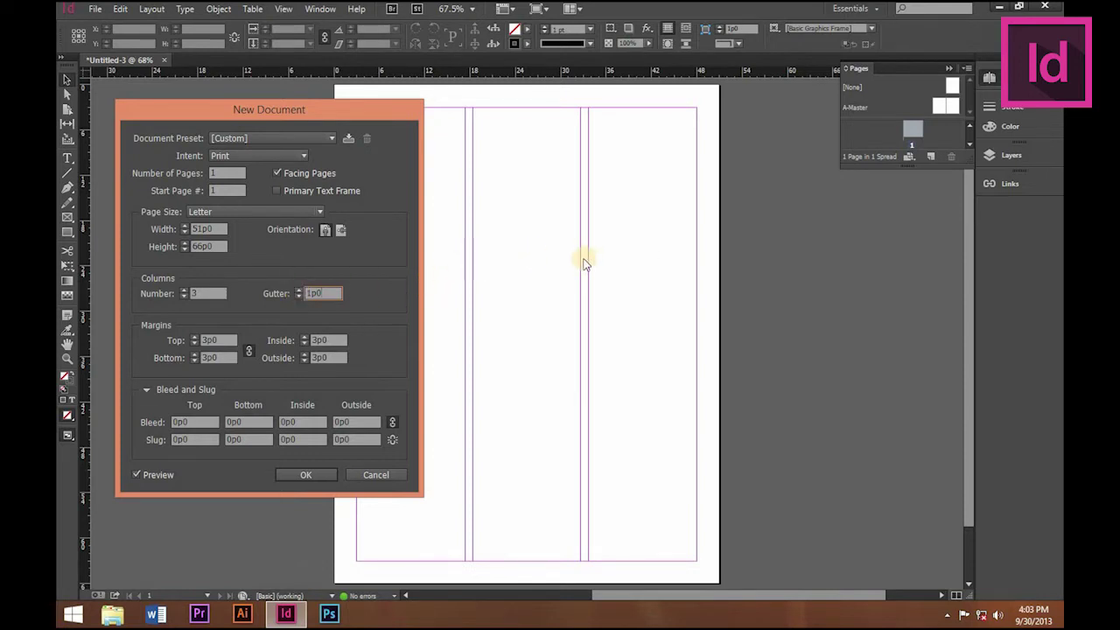
click(299, 291)
click(299, 291)
click(298, 290)
click(298, 291)
click(298, 291)
click(299, 291)
click(298, 290)
click(298, 291)
click(298, 290)
click(298, 290)
click(298, 291)
click(298, 291)
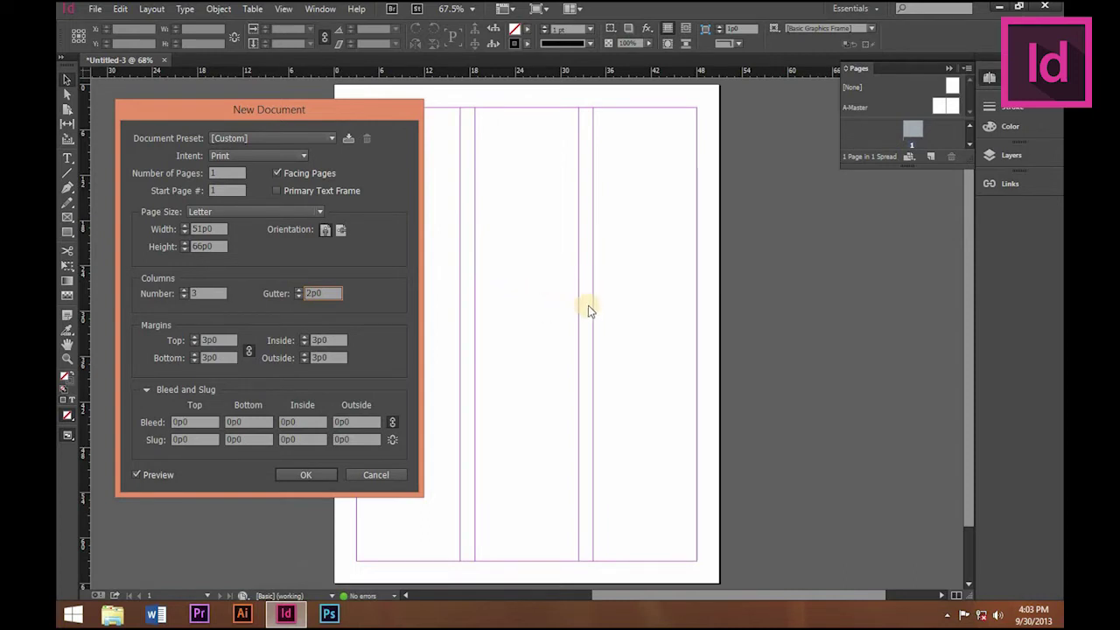
key(Tab)
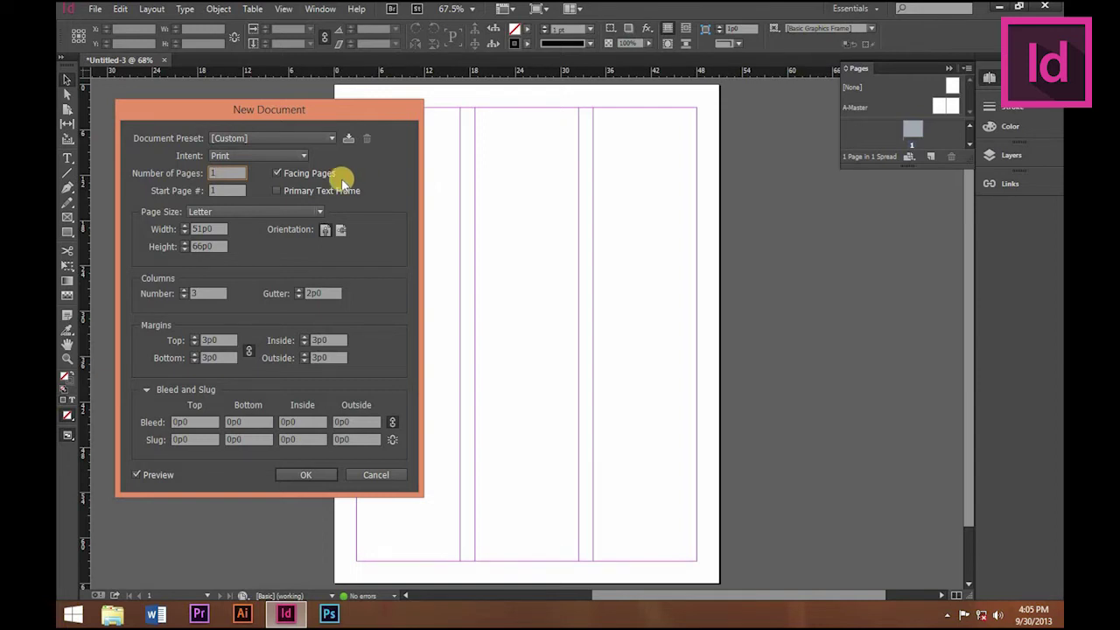
Turn off facing pages, set the number of pages to 2 and create the document.
click(277, 174)
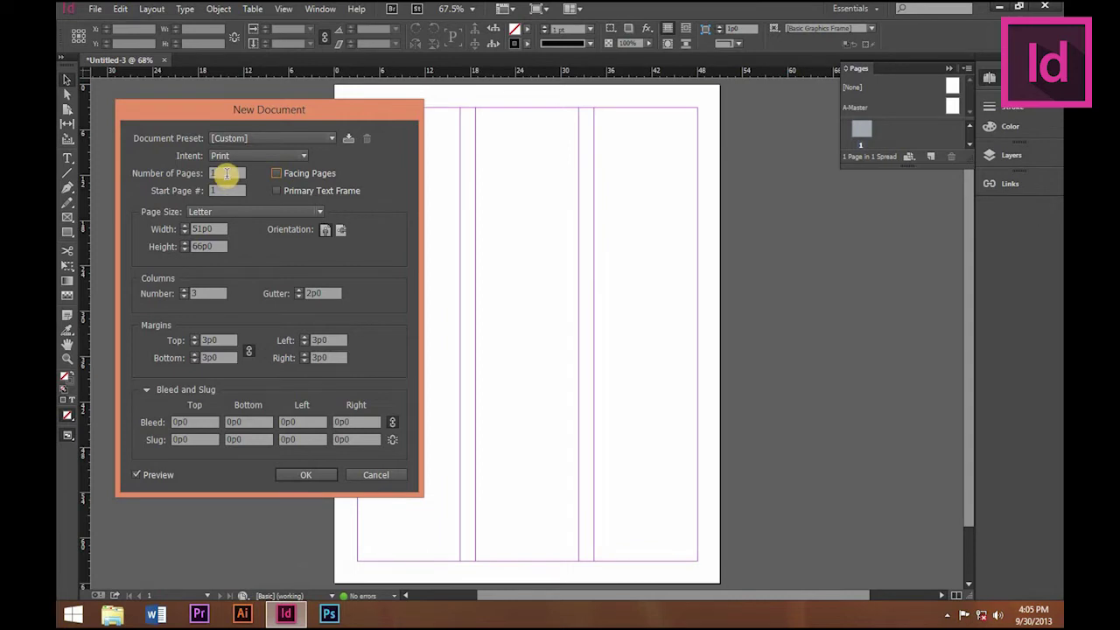
double_click(226, 174)
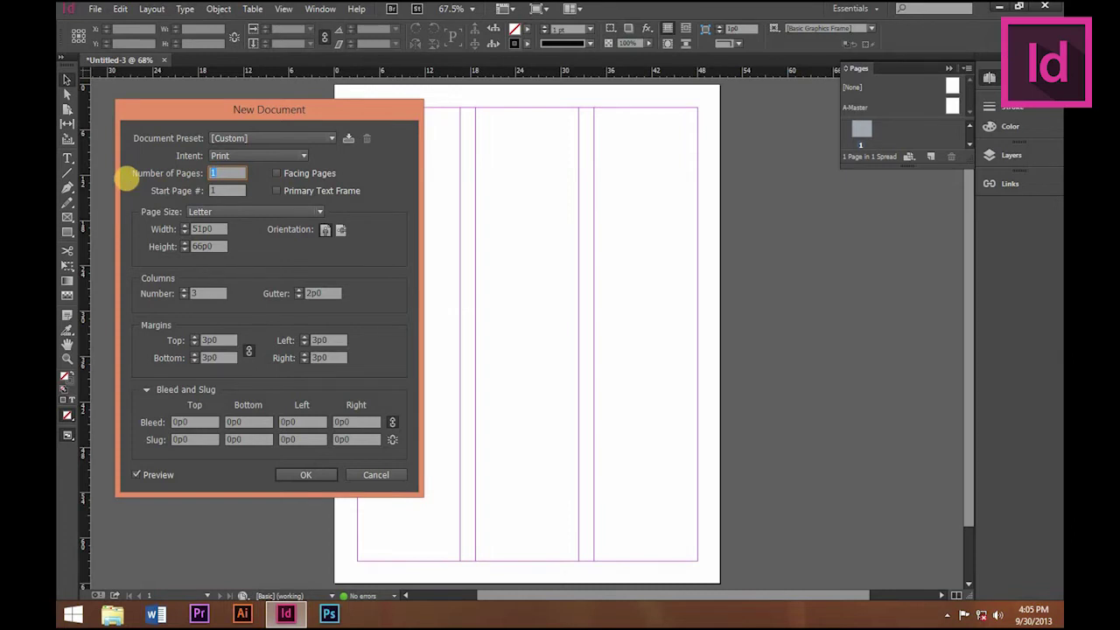
click(306, 474)
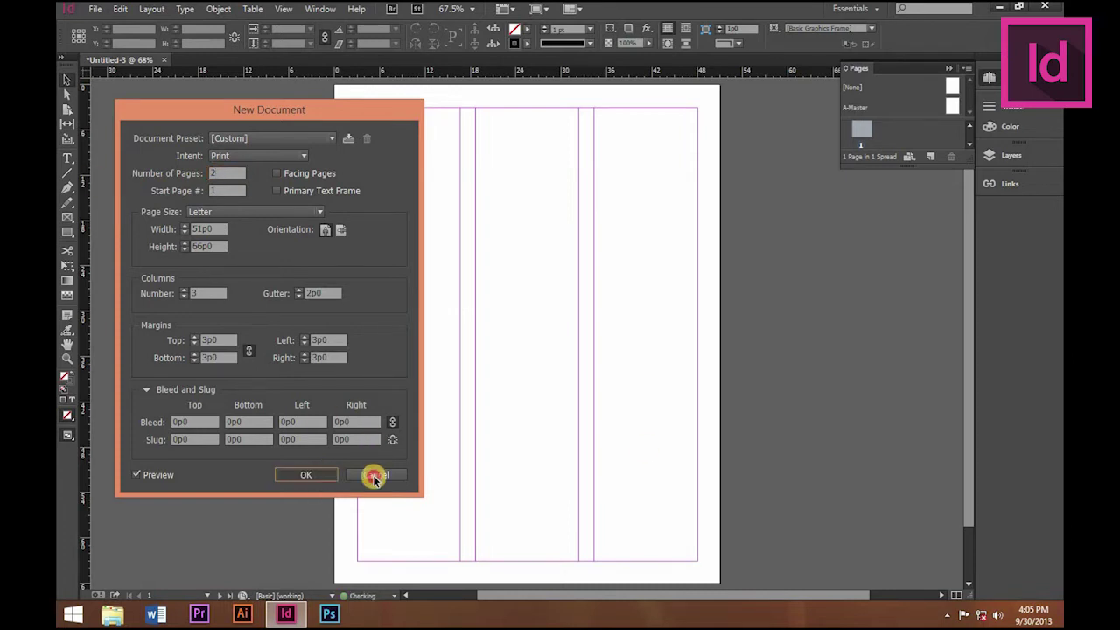
Enlarge the page overview, look through both three-column pages and close the document.
drag(909, 167, 869, 344)
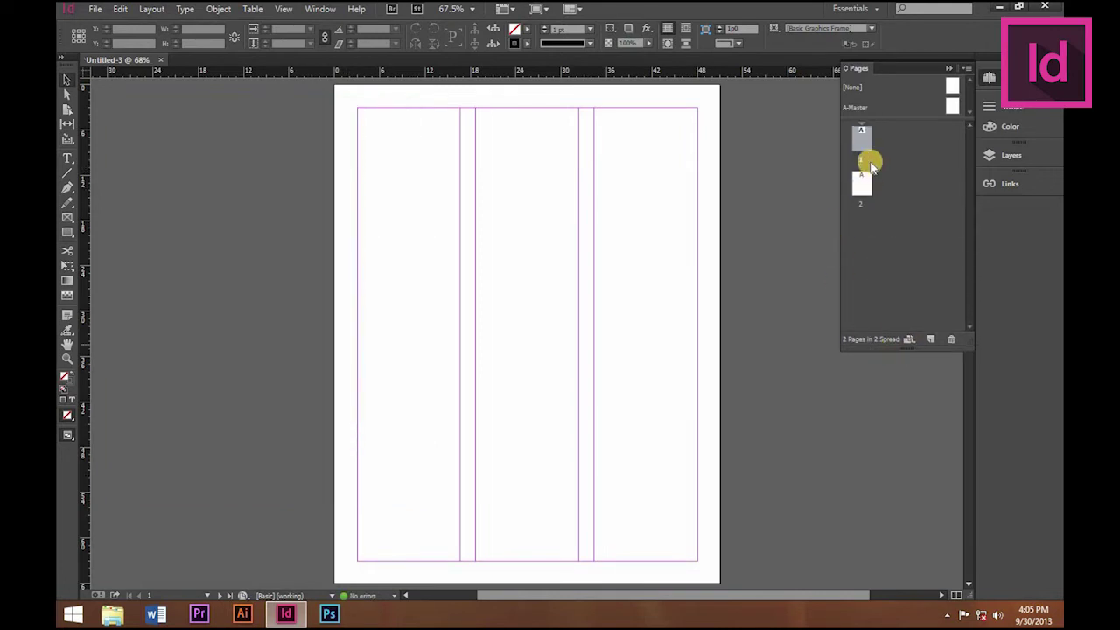
scroll(467, 399, down, 5)
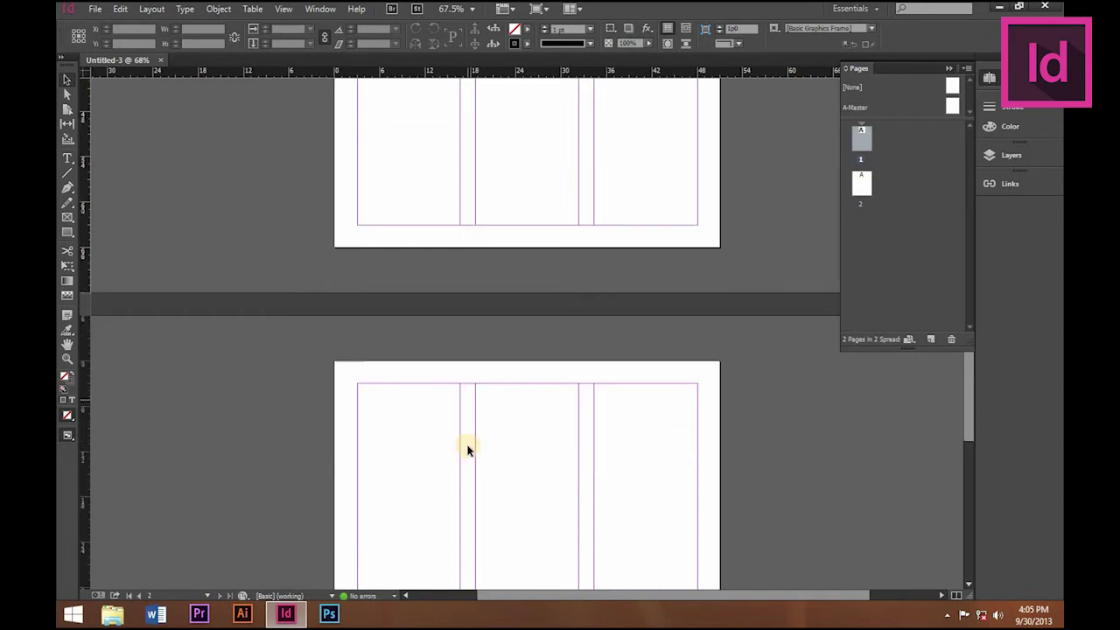
scroll(467, 448, up, 5)
scroll(464, 452, down, 5)
scroll(464, 453, up, 2)
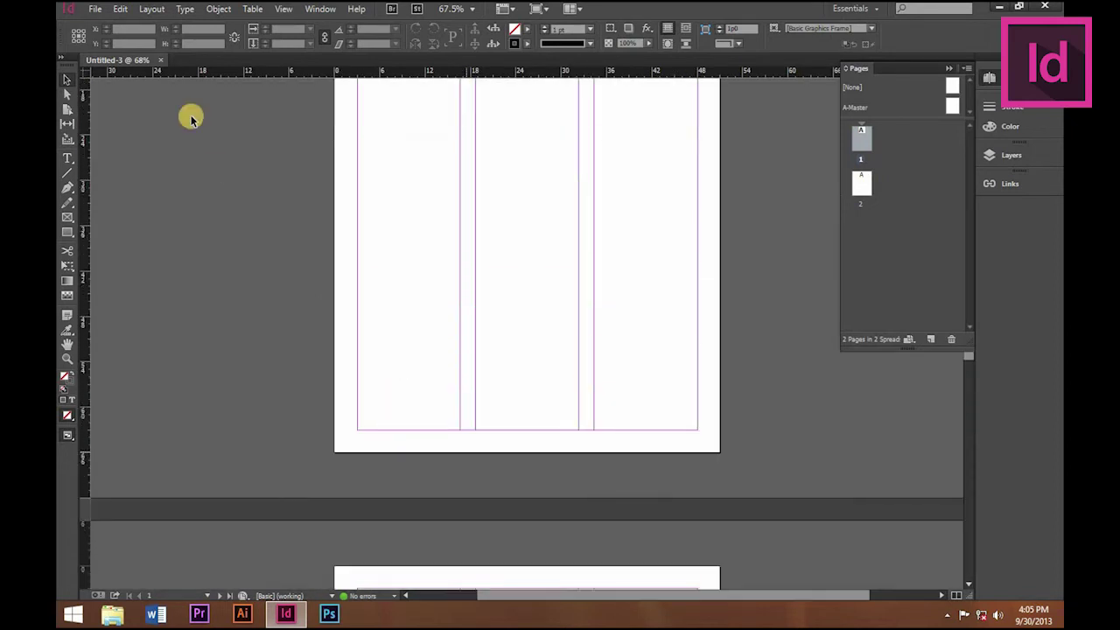
scroll(179, 88, up, 3)
click(160, 60)
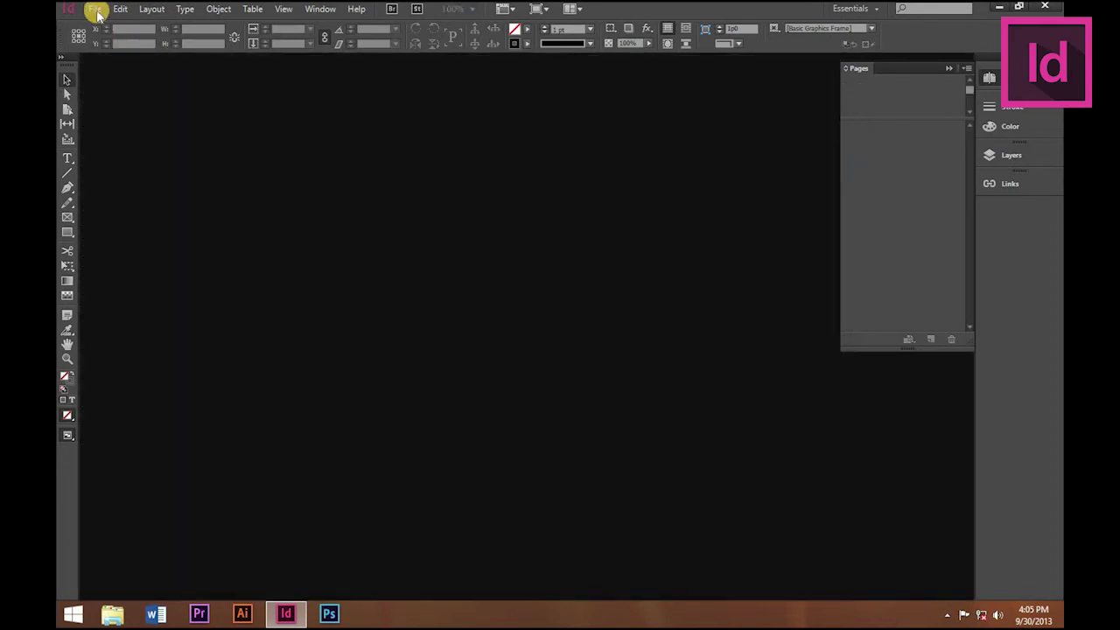
Create a new Letter-size print document with 20 facing pages.
click(96, 10)
key(Escape)
click(142, 11)
mouse_move(94, 11)
mouse_move(144, 24)
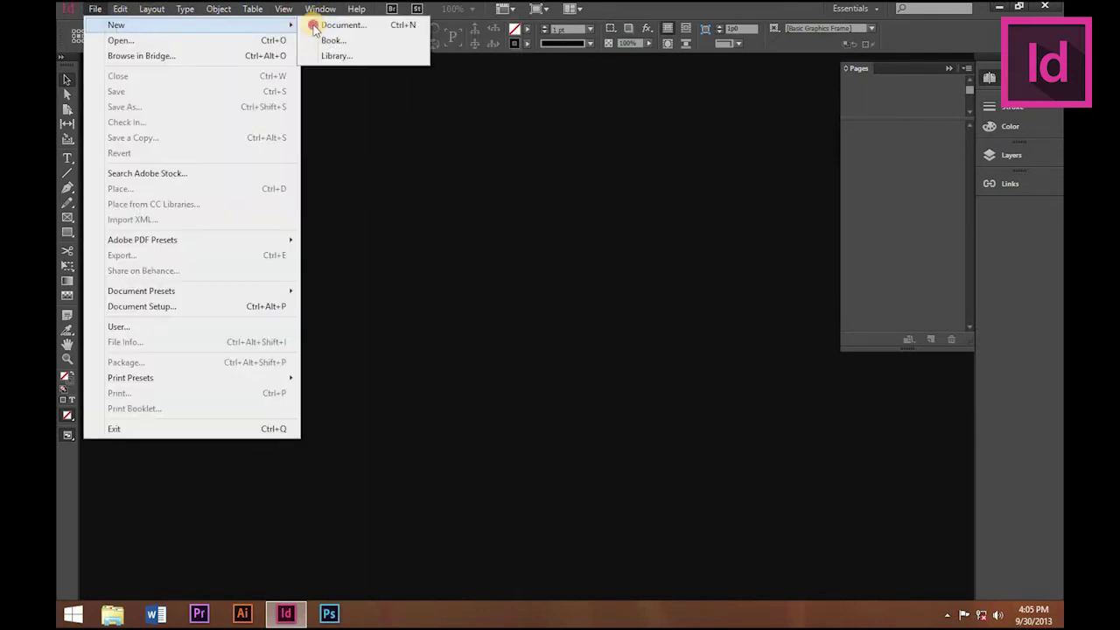
click(315, 26)
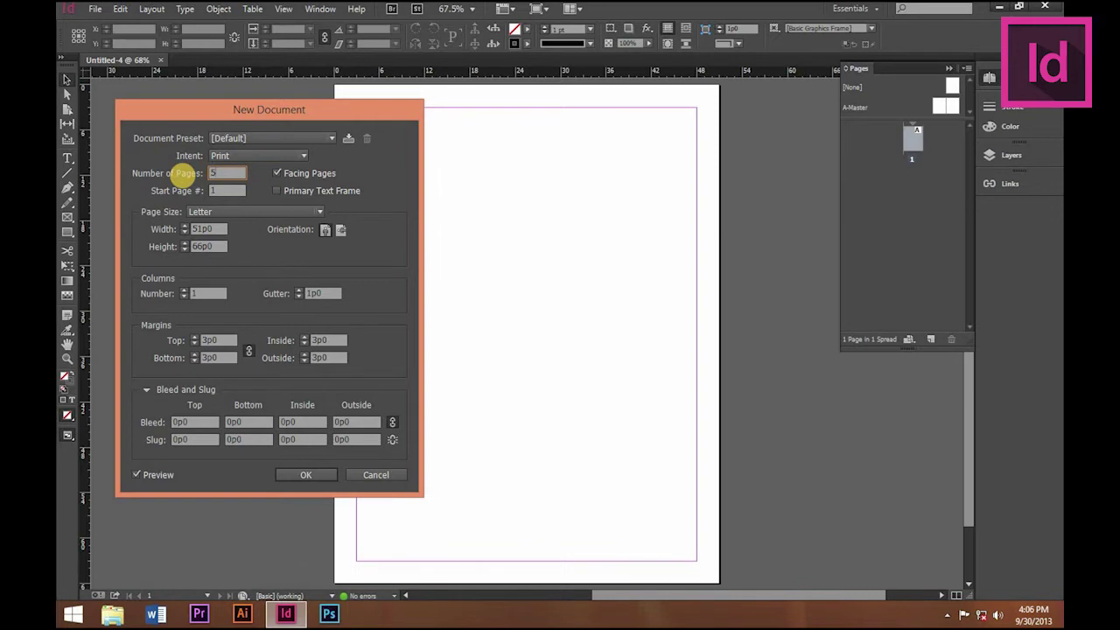
click(191, 173)
click(148, 168)
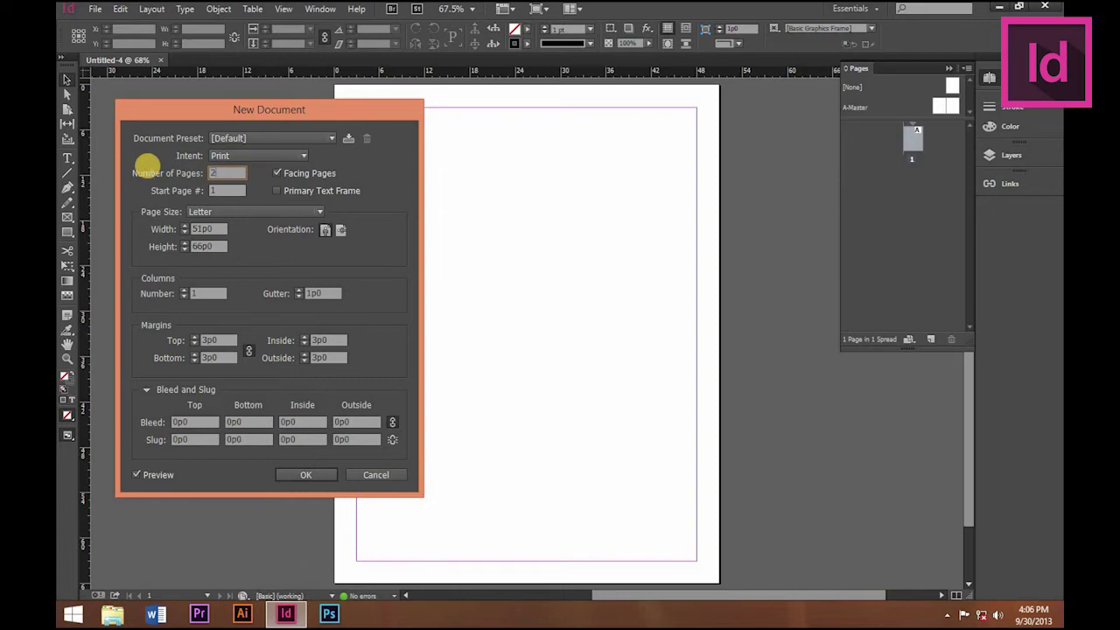
click(304, 477)
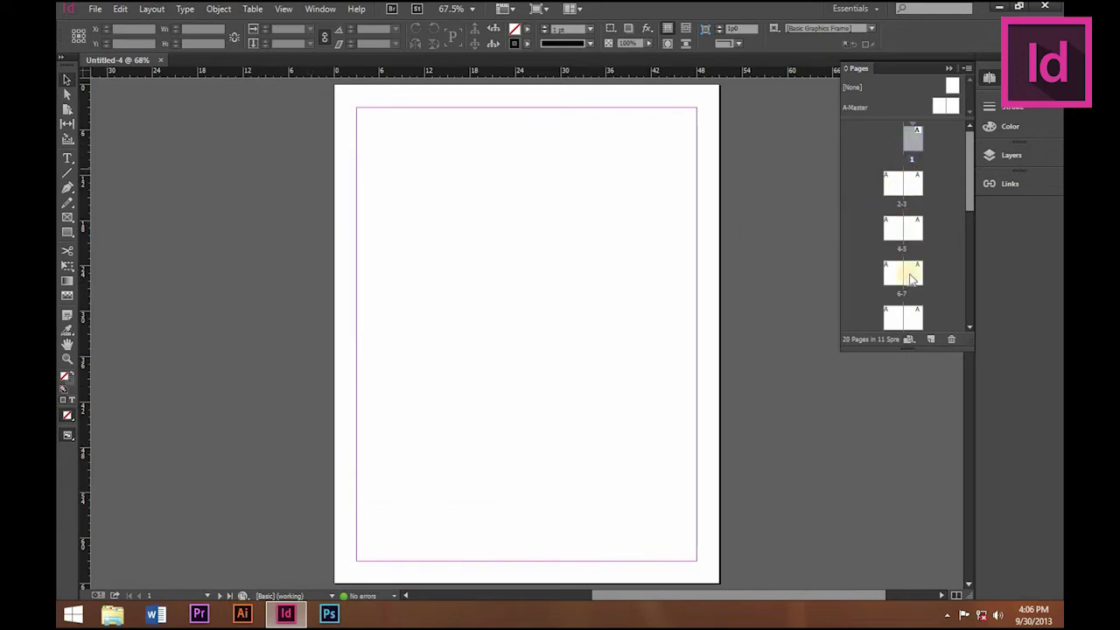
Look through the first page and the two-page spread below it, and close the 20-page document.
scroll(451, 436, down, 3)
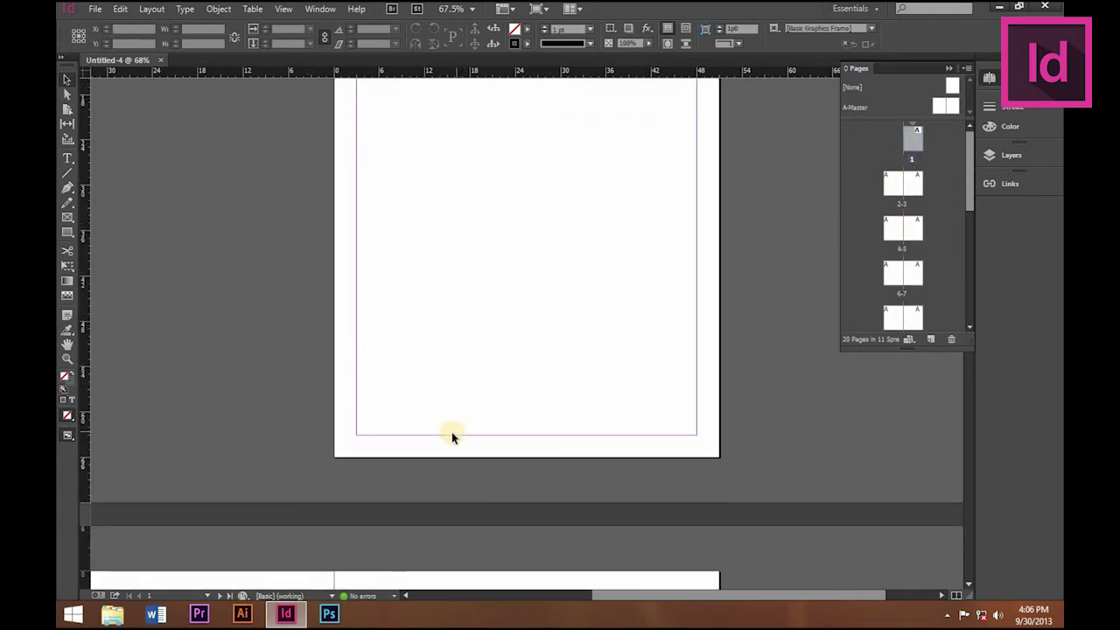
scroll(525, 507, down, 5)
drag(633, 595, 580, 595)
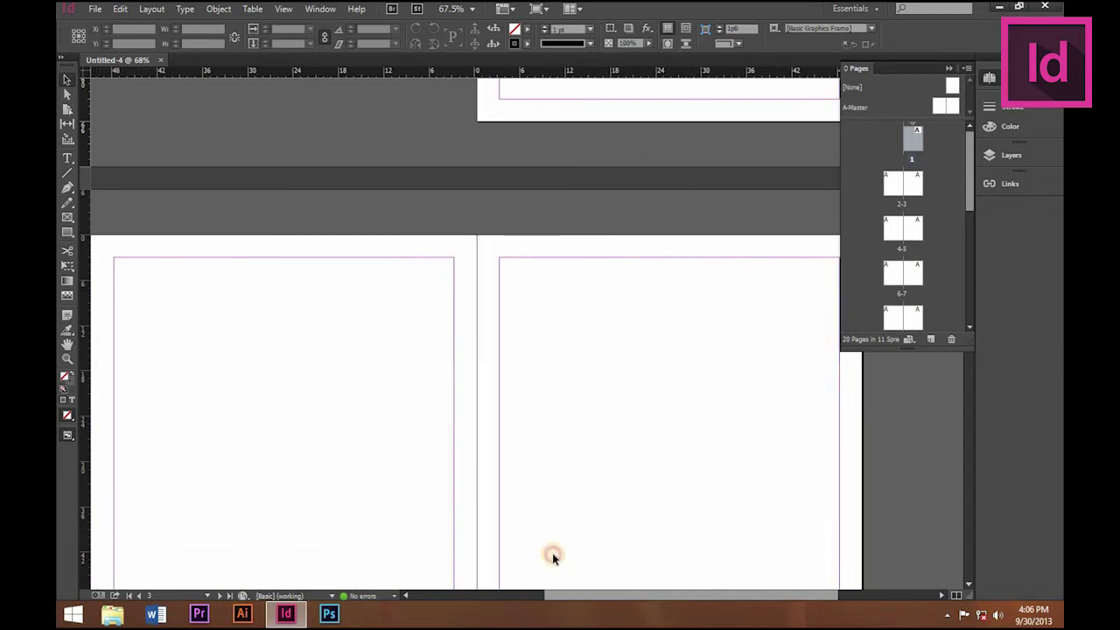
scroll(516, 445, down, 4)
scroll(519, 444, up, 1)
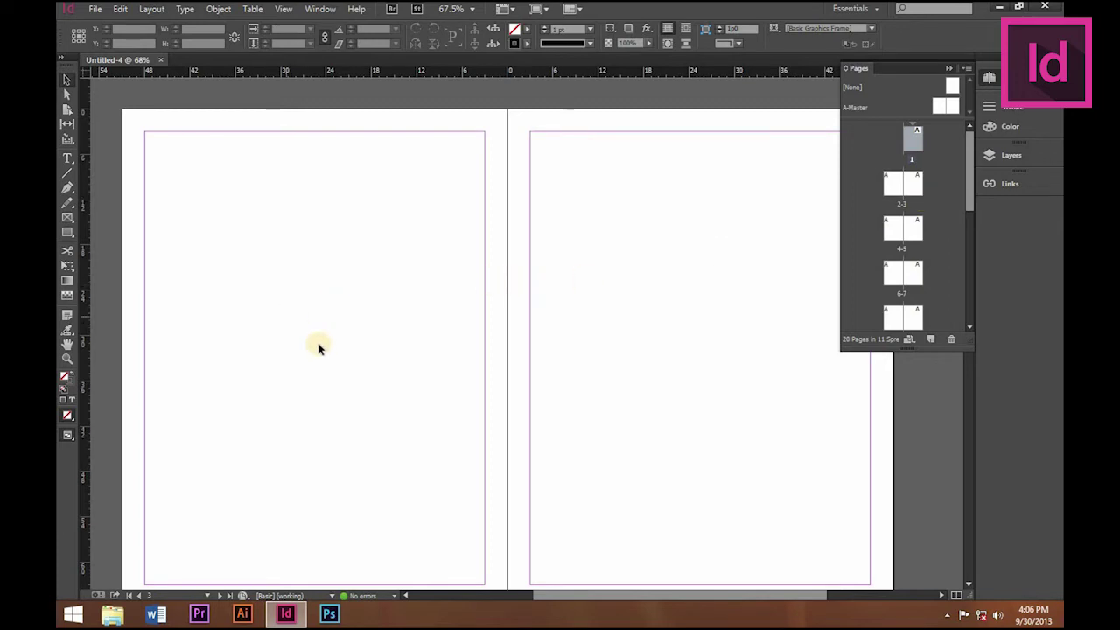
scroll(317, 342, down, 1)
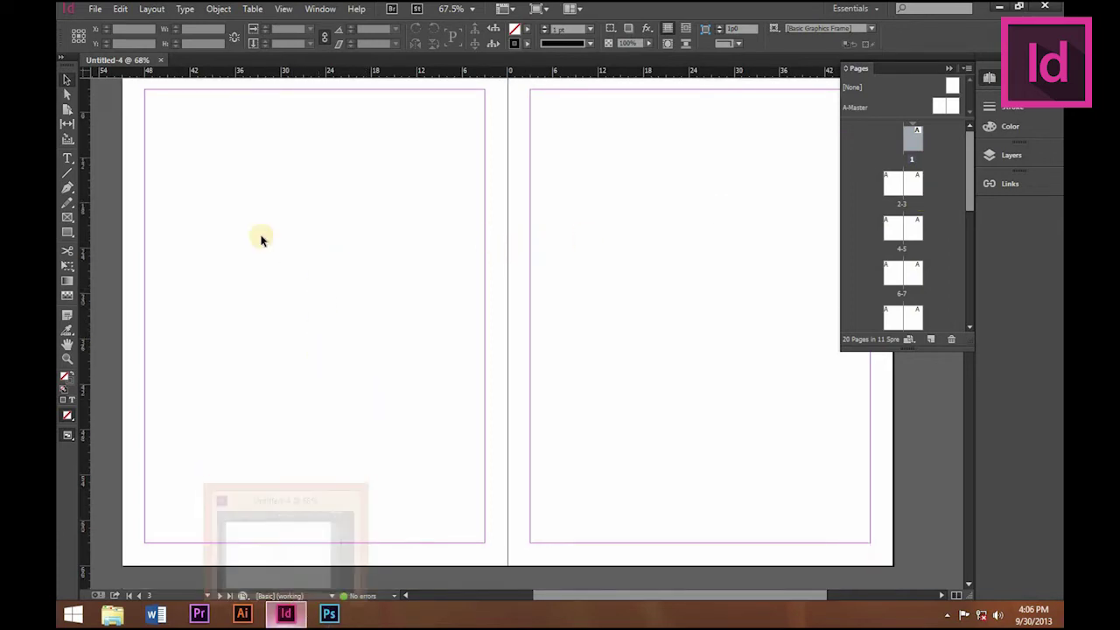
click(160, 59)
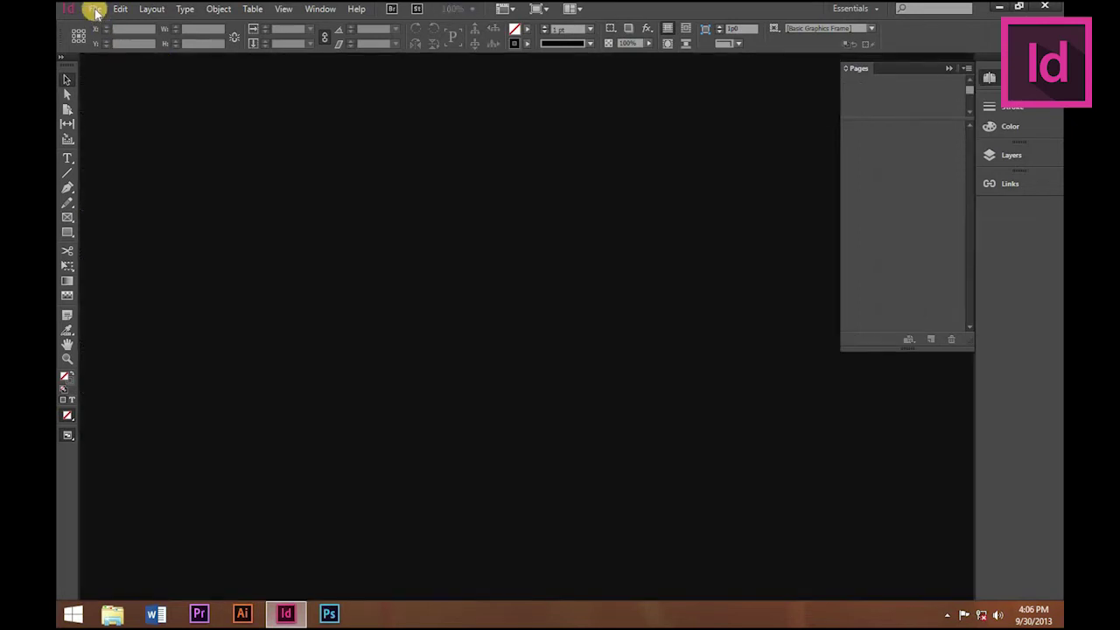
Start a new document and define a custom page size named long, 8.5 in wide and 13 in high.
click(123, 12)
click(98, 12)
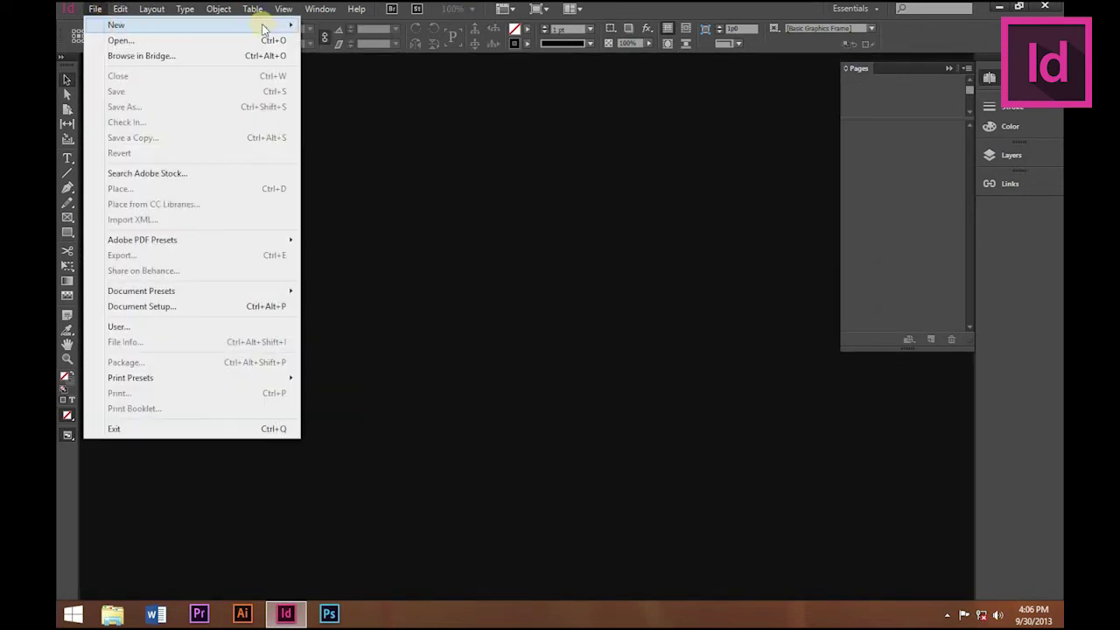
mouse_move(262, 24)
click(337, 26)
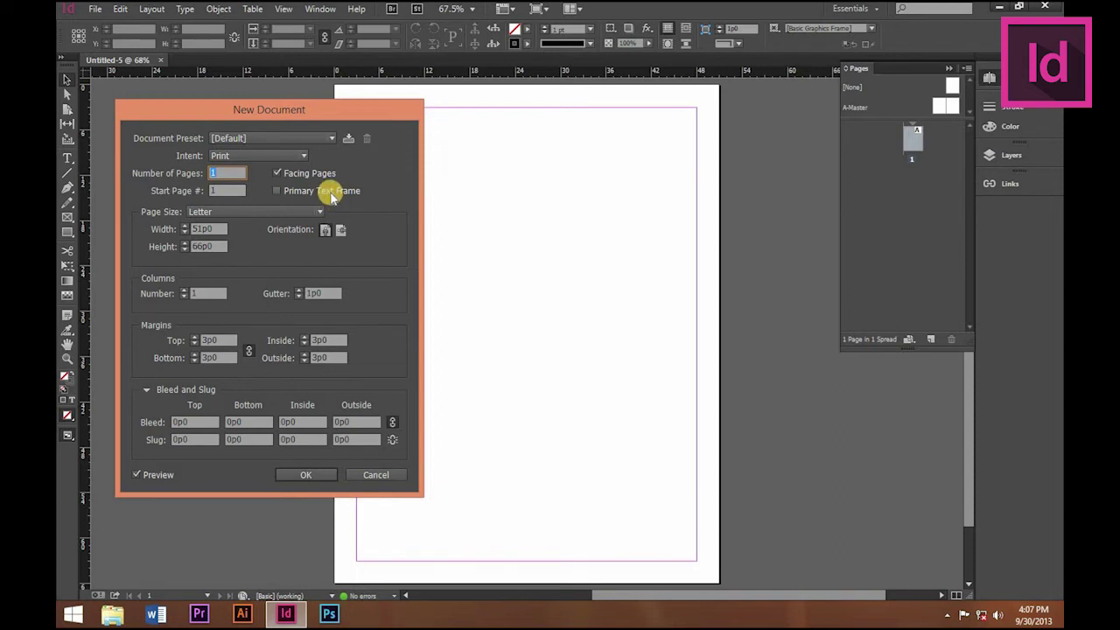
click(225, 212)
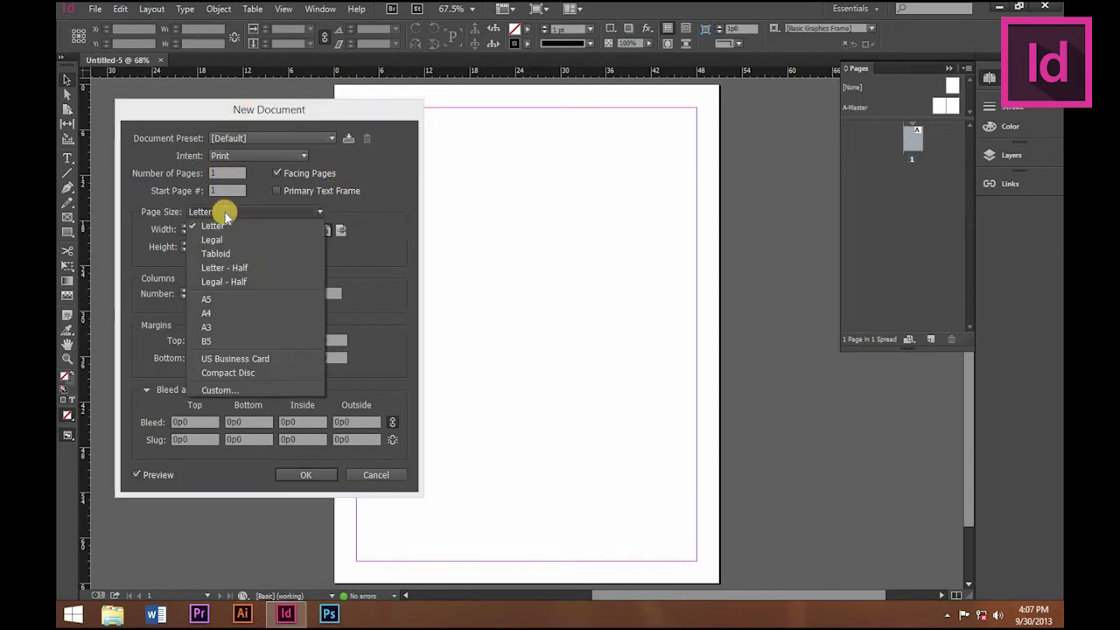
click(229, 389)
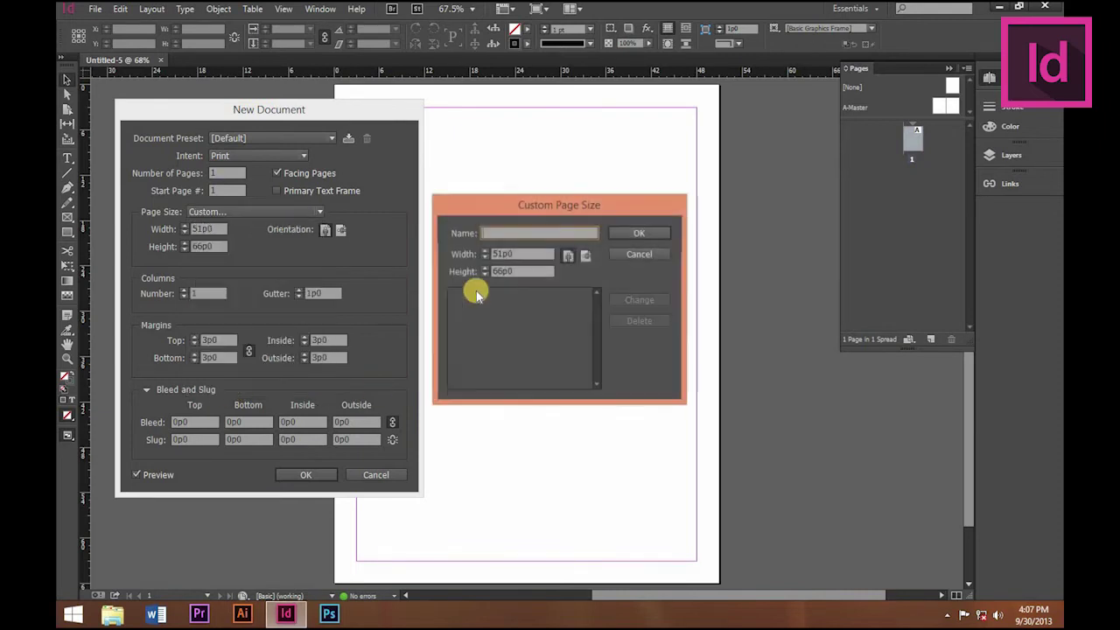
click(491, 232)
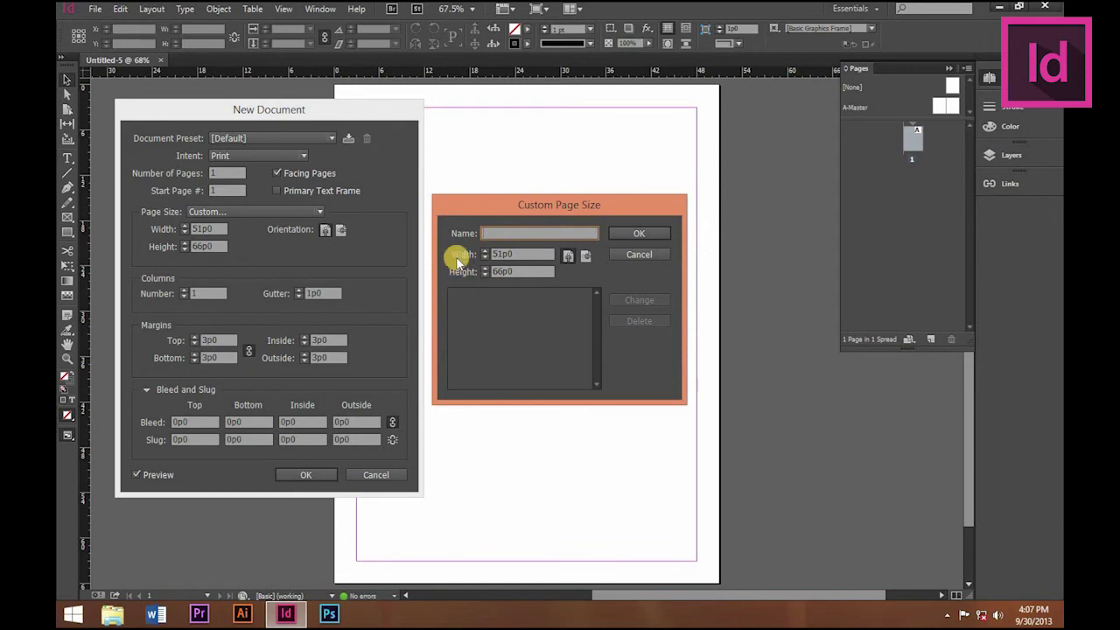
text(long)
key(Tab)
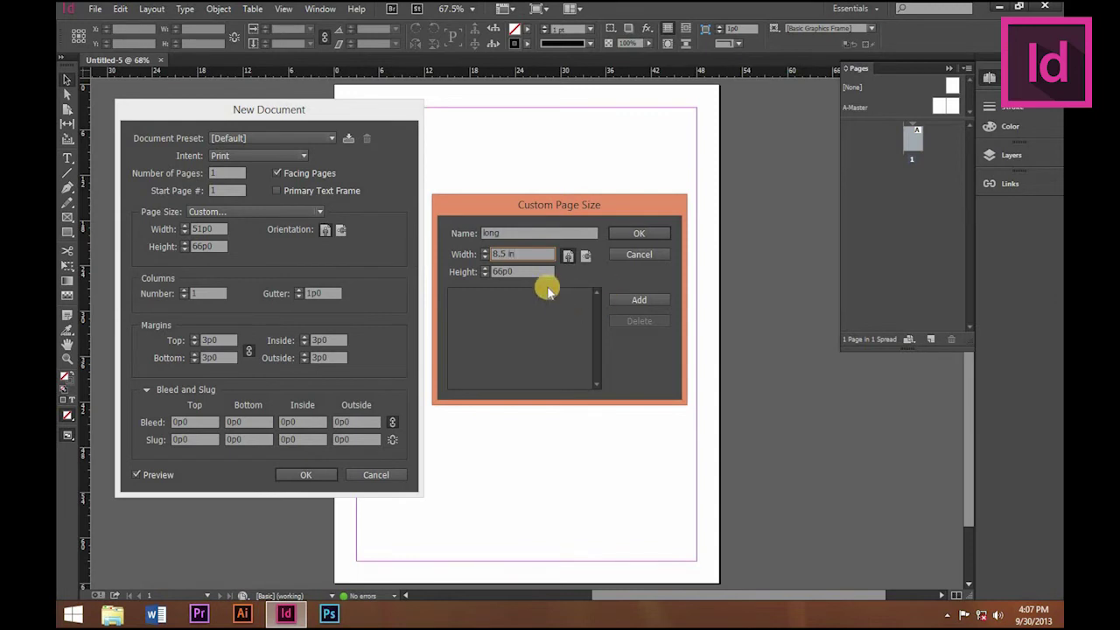
key(Tab)
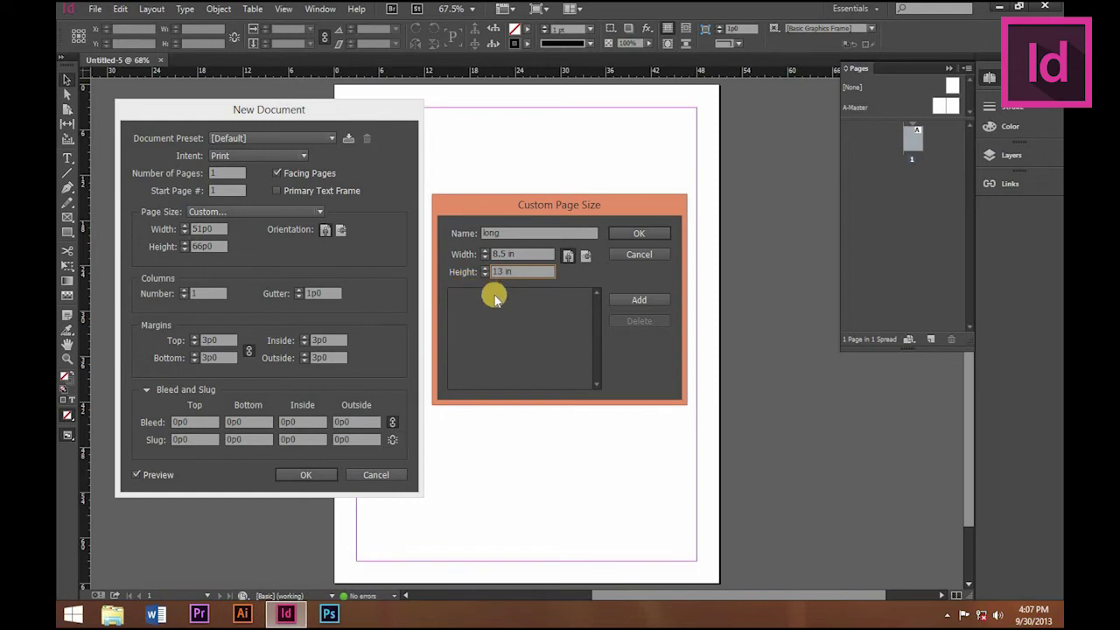
drag(595, 234, 494, 234)
click(639, 236)
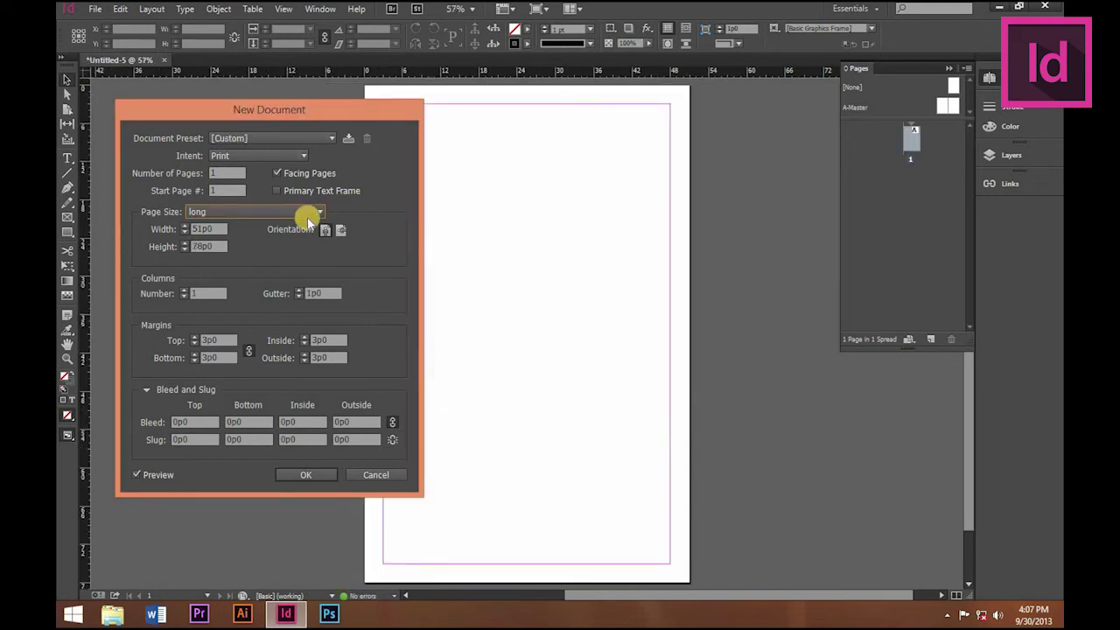
Set the new document's page size to 12x18 and its orientation to landscape.
click(270, 213)
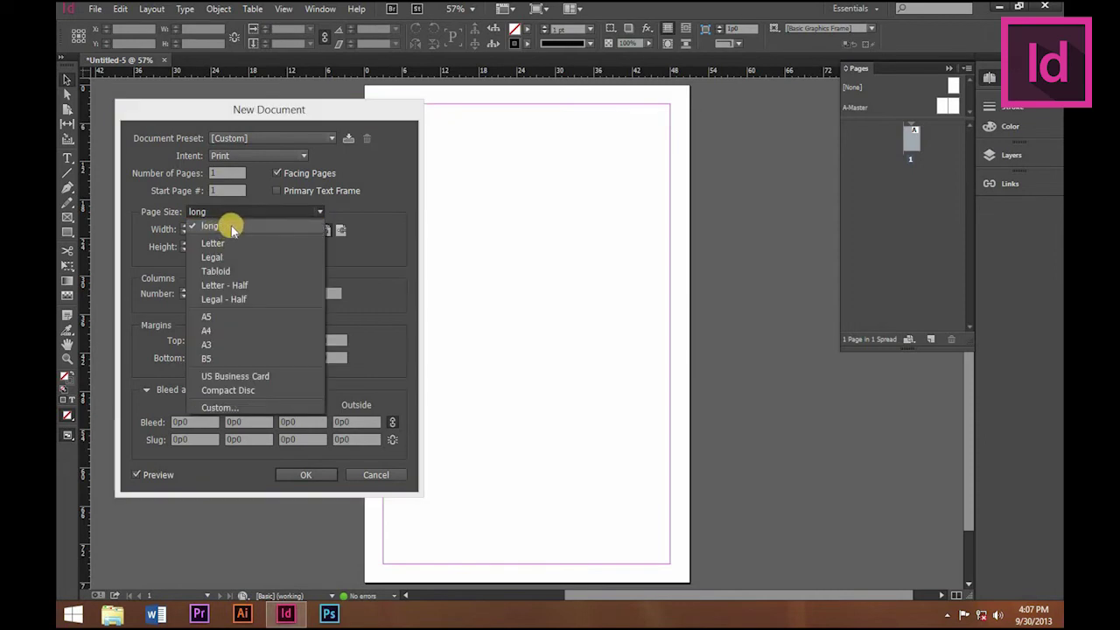
click(232, 229)
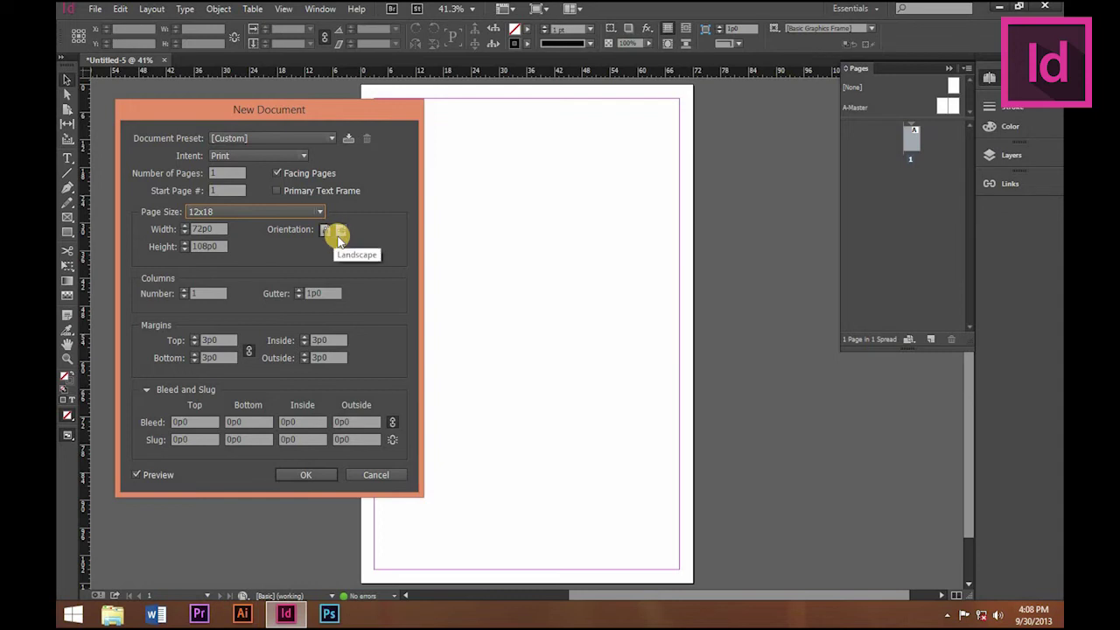
click(340, 231)
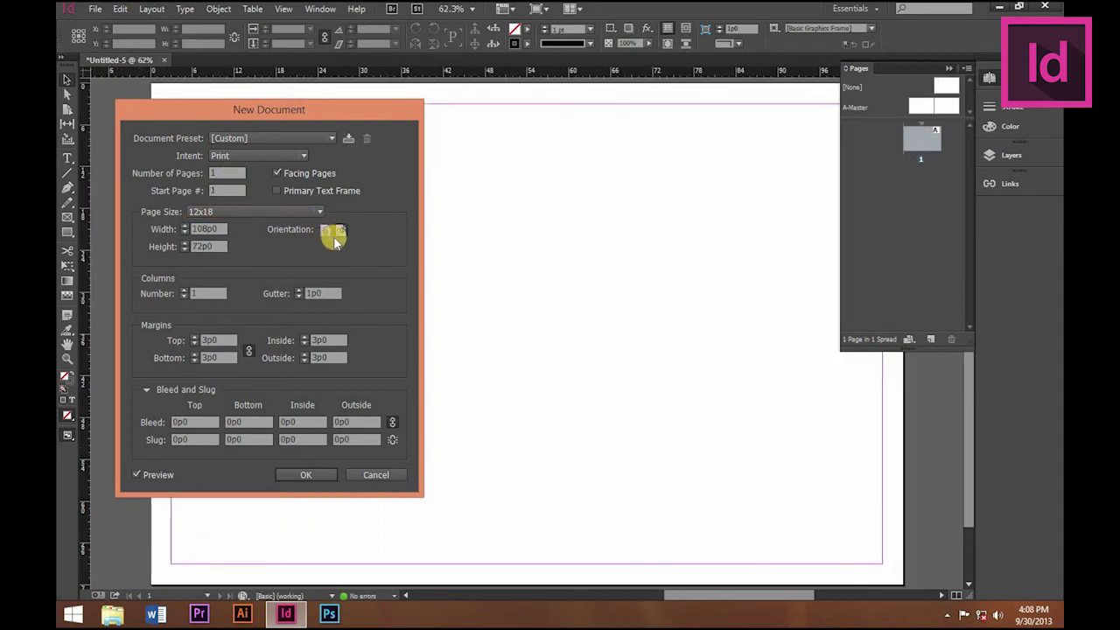
Set the number of pages to 20 and the start page number to 3, and create the document.
click(221, 174)
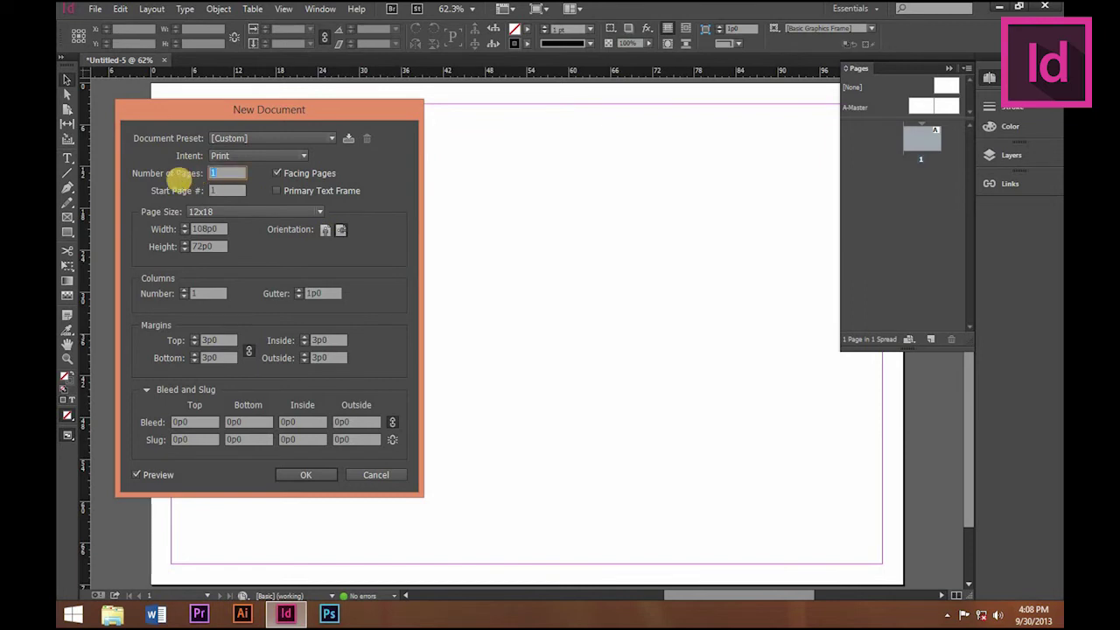
key(Tab)
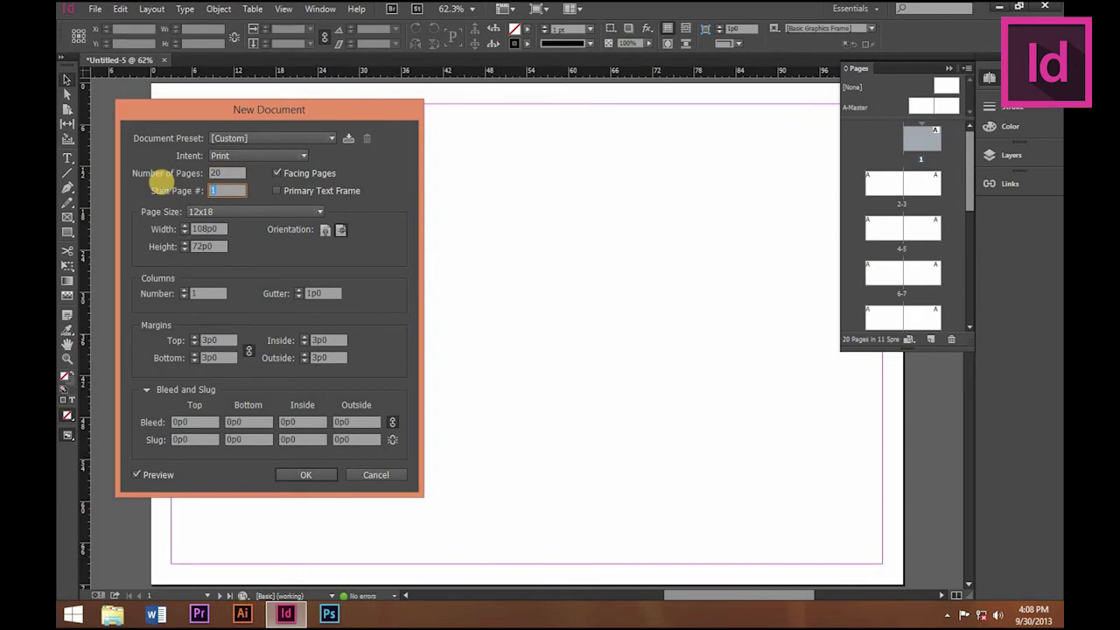
text(3)
click(305, 475)
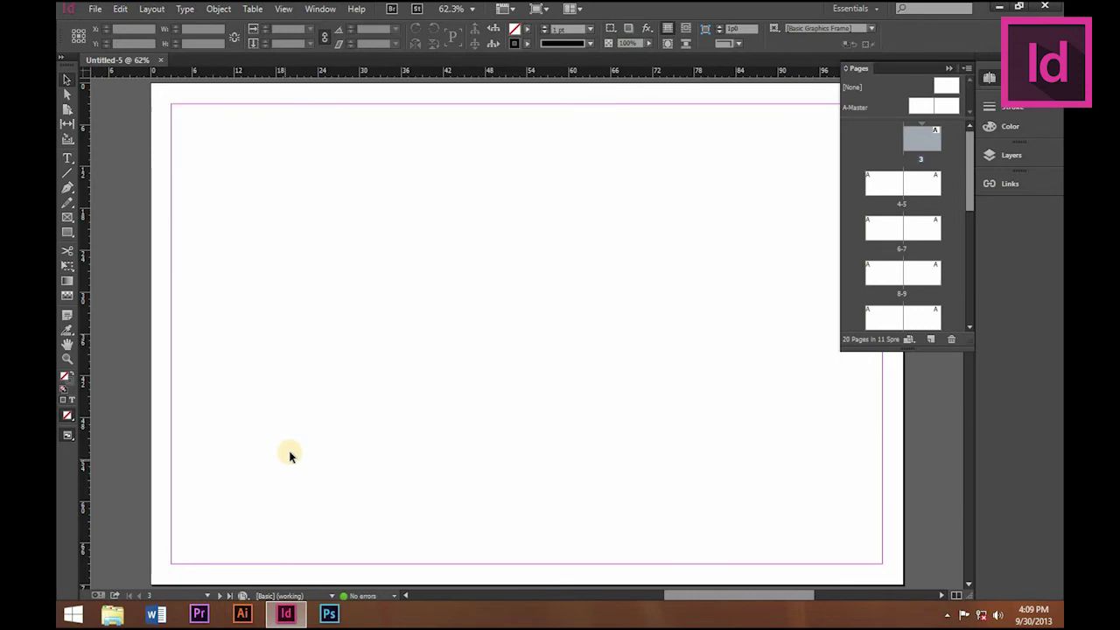
Look through the landscape spreads and their page numbering at a reduced zoom.
scroll(293, 438, down, 3)
scroll(318, 331, up, 2)
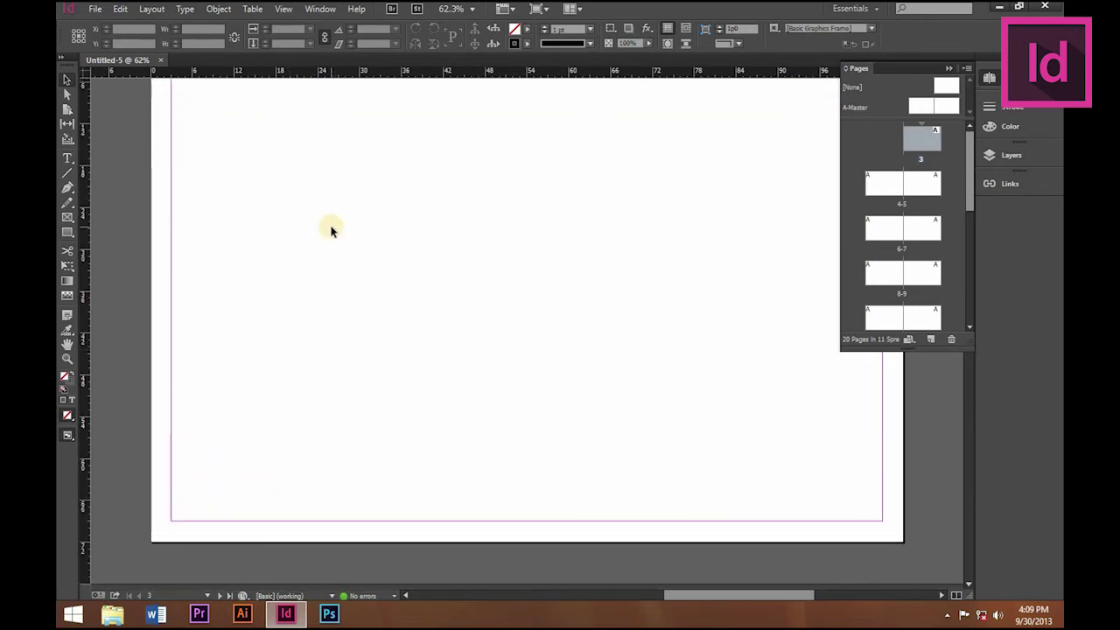
key(ctrl+minus)
key(ctrl+minus)
key(ctrl+minus)
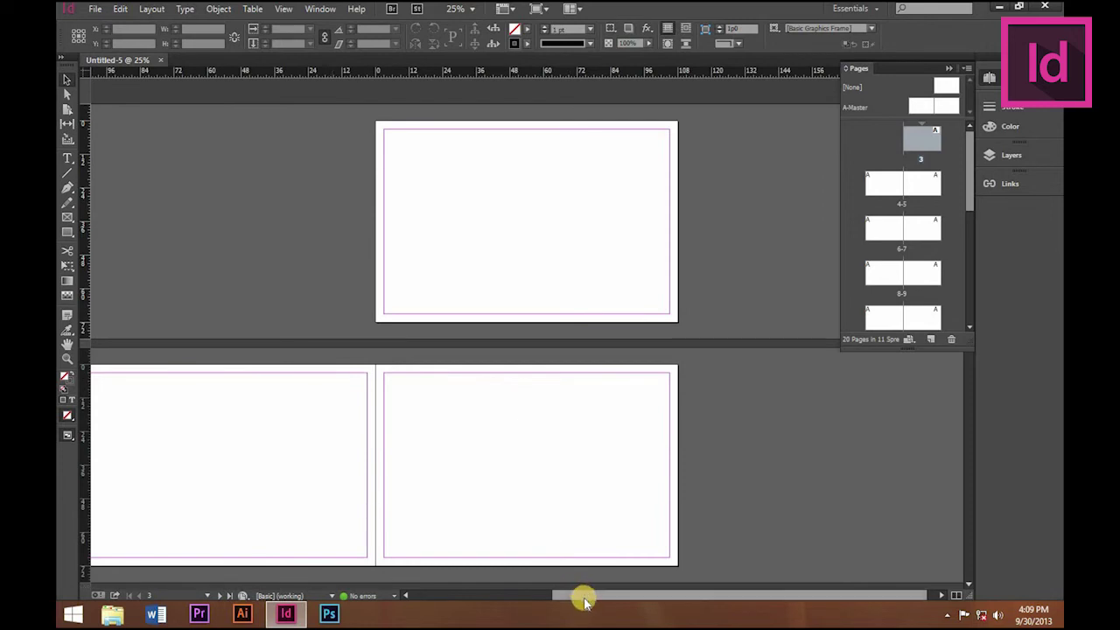
scroll(535, 597, left, 3)
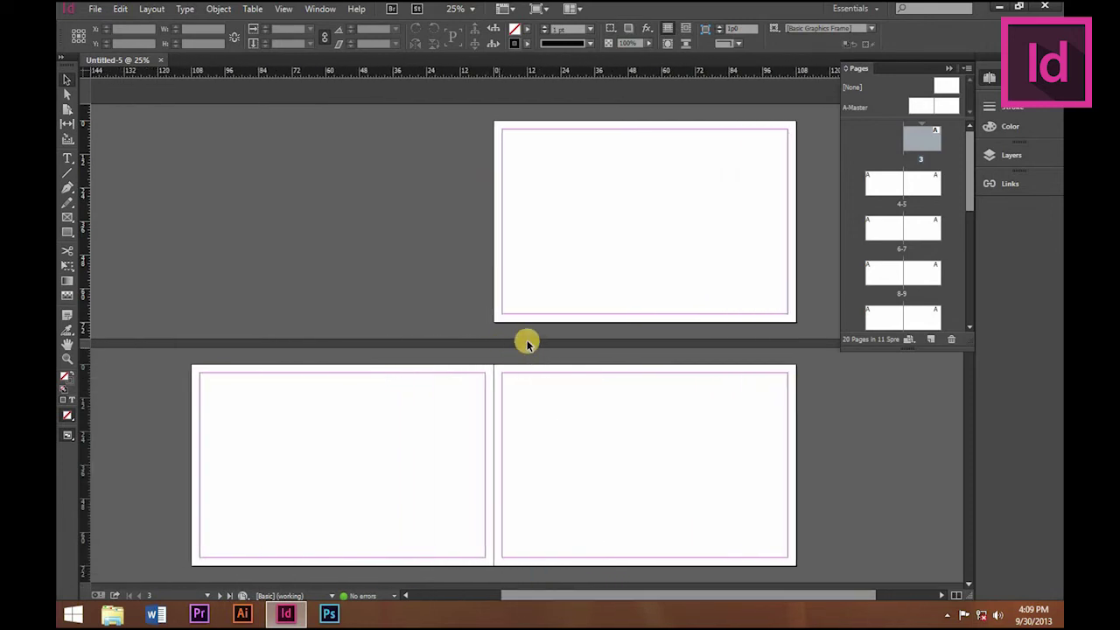
scroll(525, 342, down, 10)
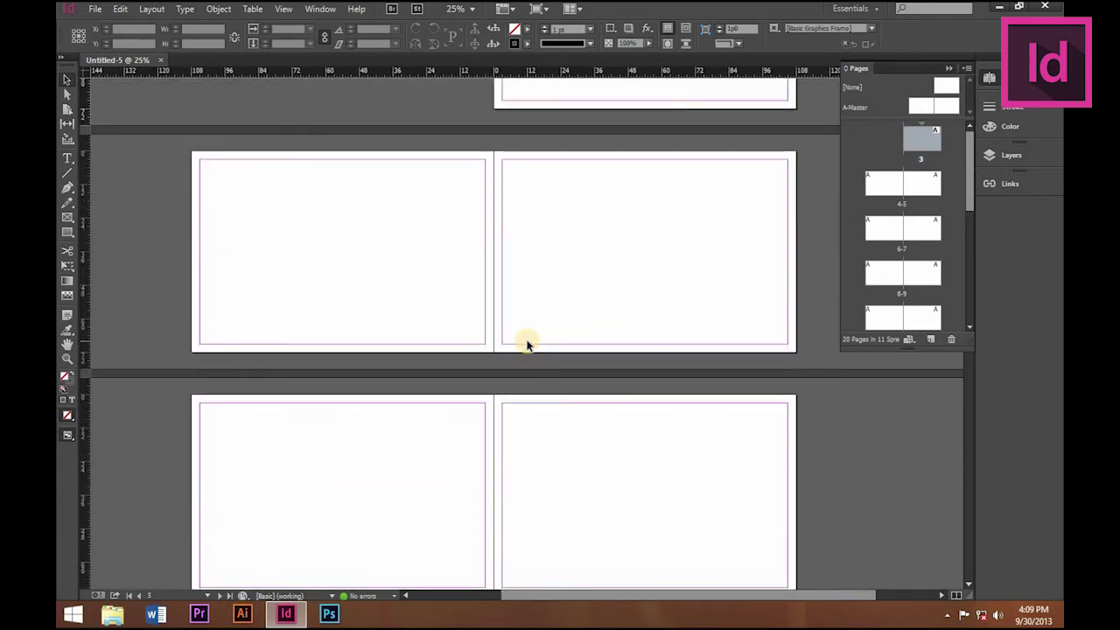
click(967, 142)
drag(967, 142, 939, 155)
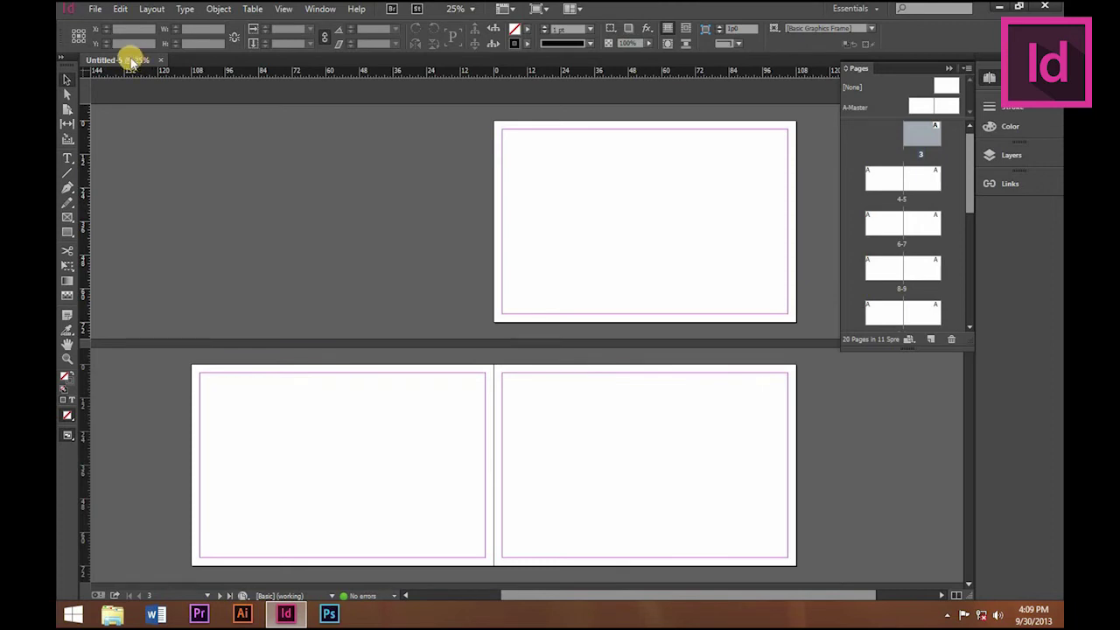
Change the existing document's orientation to portrait in Document Setup and apply it.
click(99, 14)
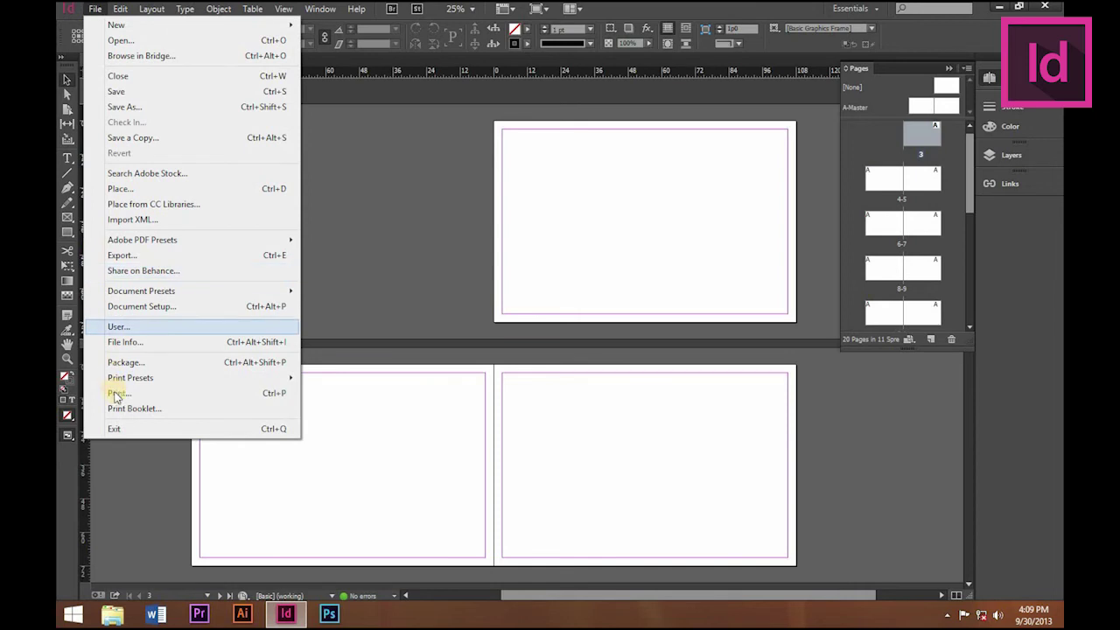
click(147, 306)
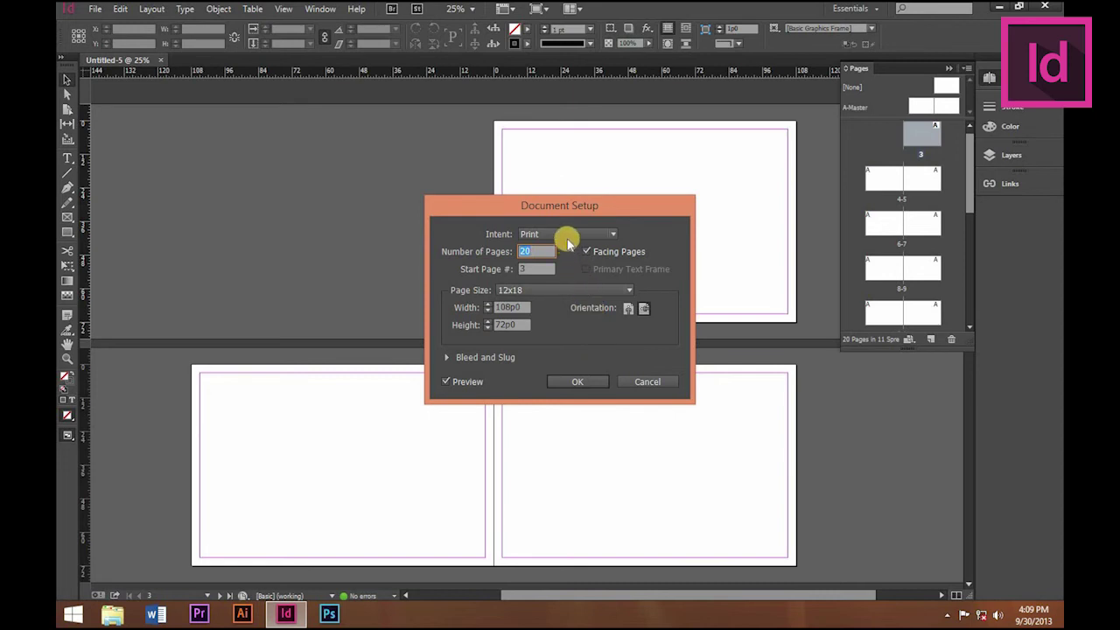
click(624, 309)
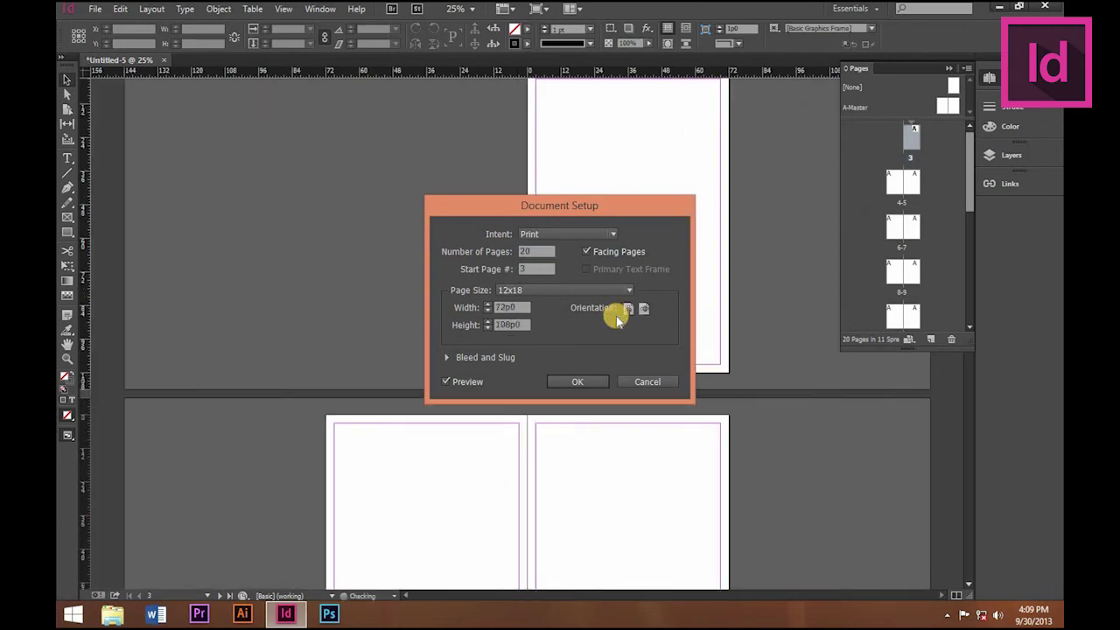
drag(559, 204, 305, 203)
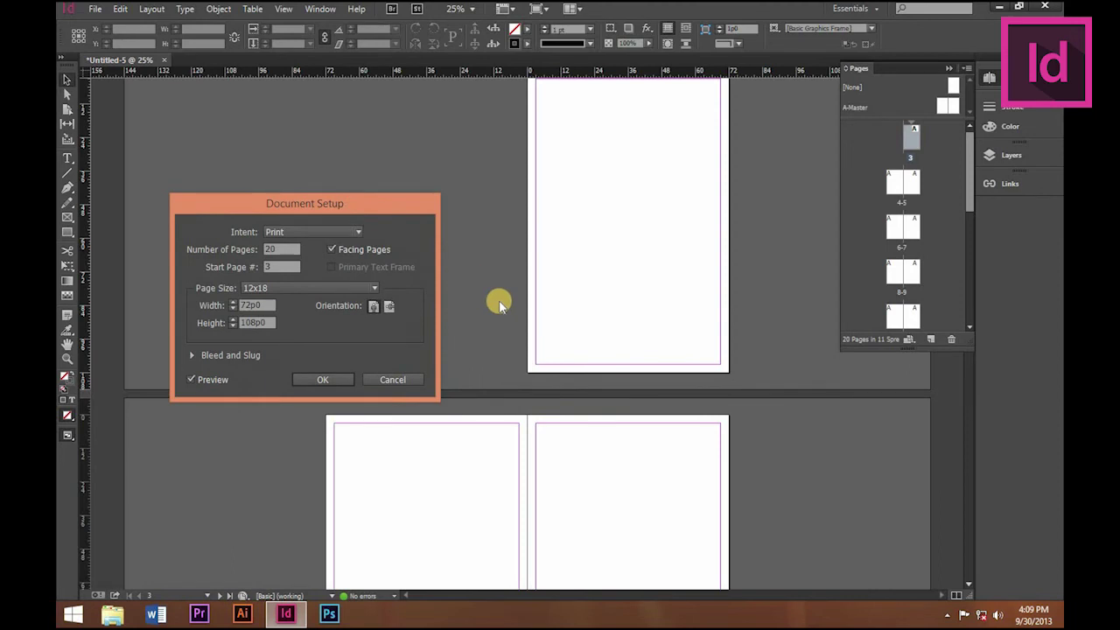
click(320, 378)
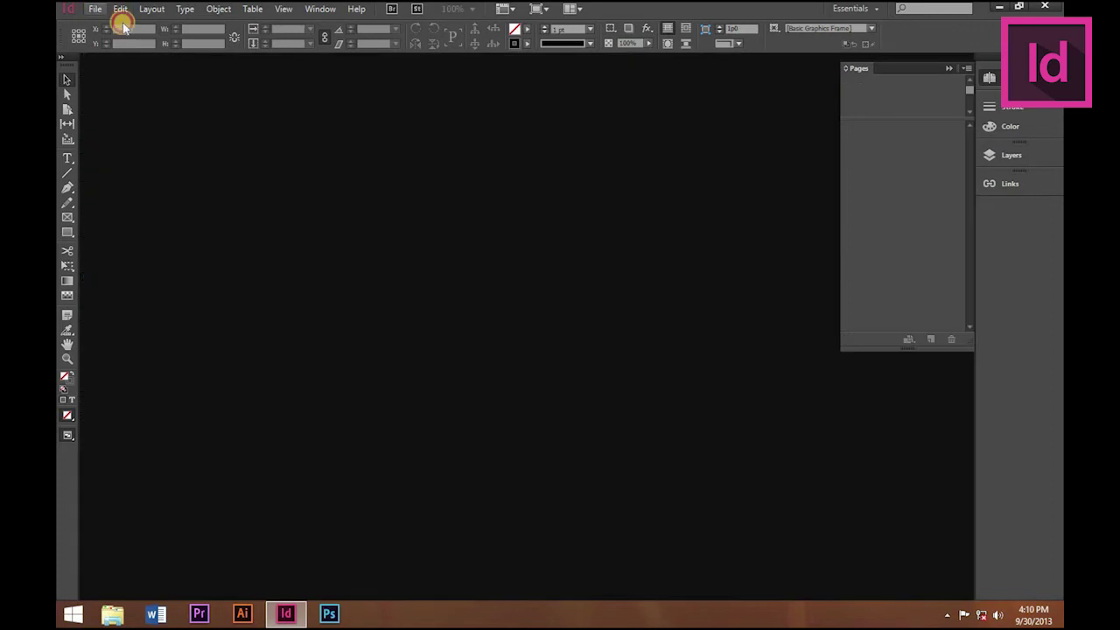
Start a new document with 20 pages and the custom page size long.
click(96, 9)
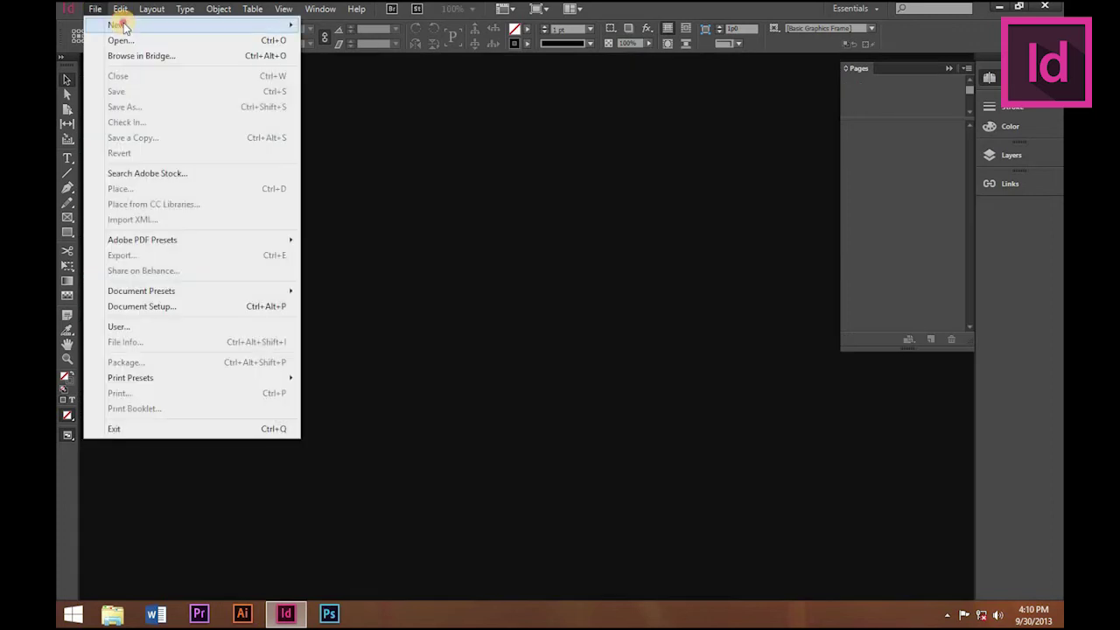
mouse_move(195, 25)
click(333, 26)
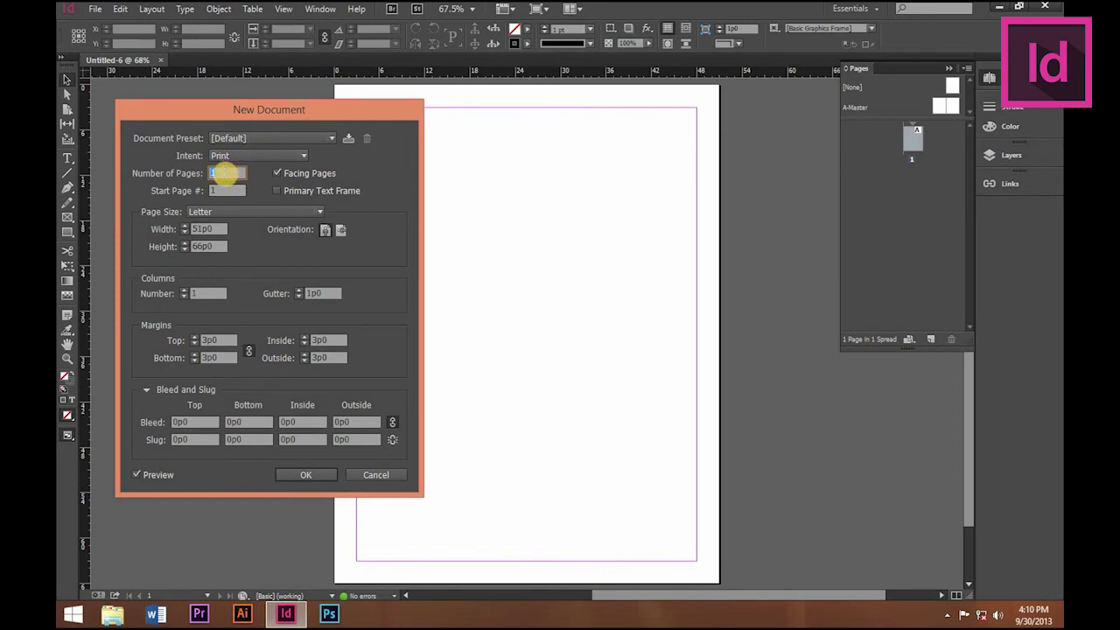
text(20)
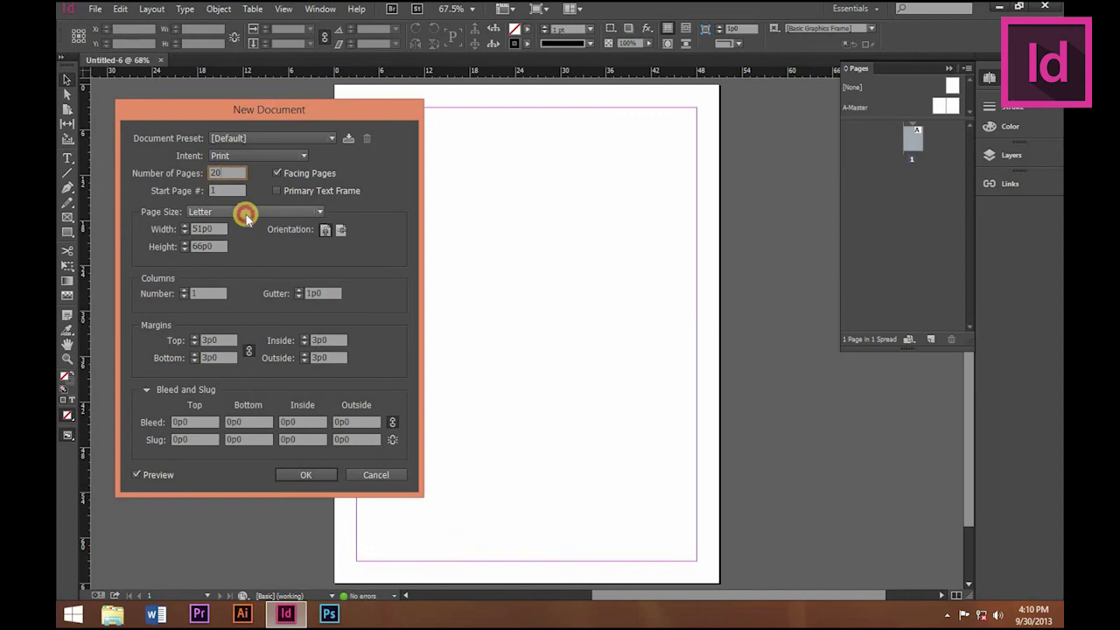
click(245, 215)
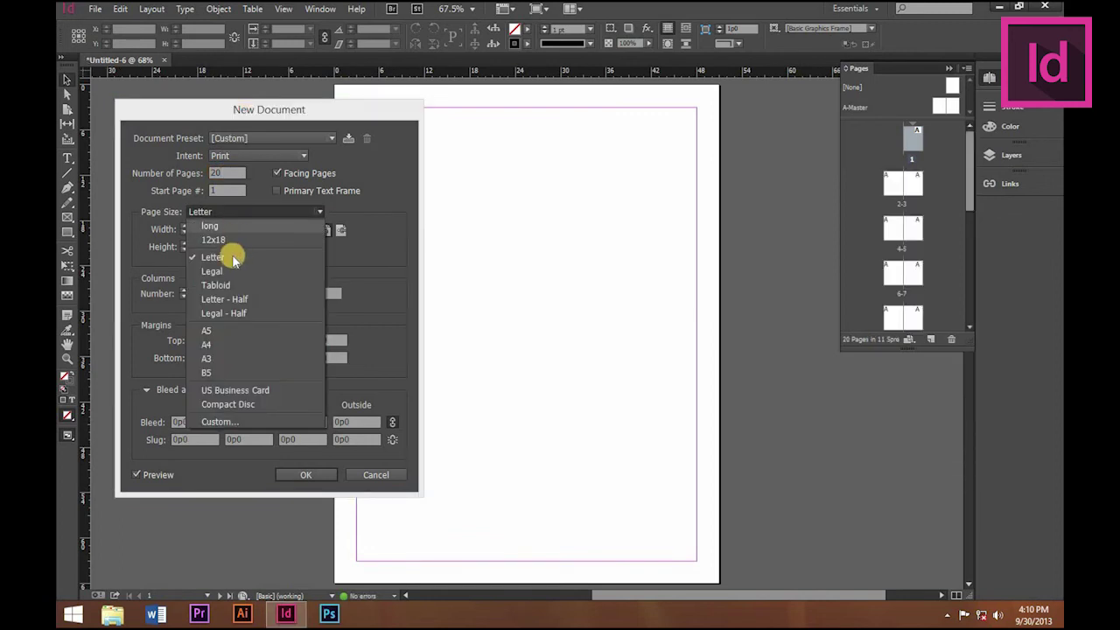
click(234, 226)
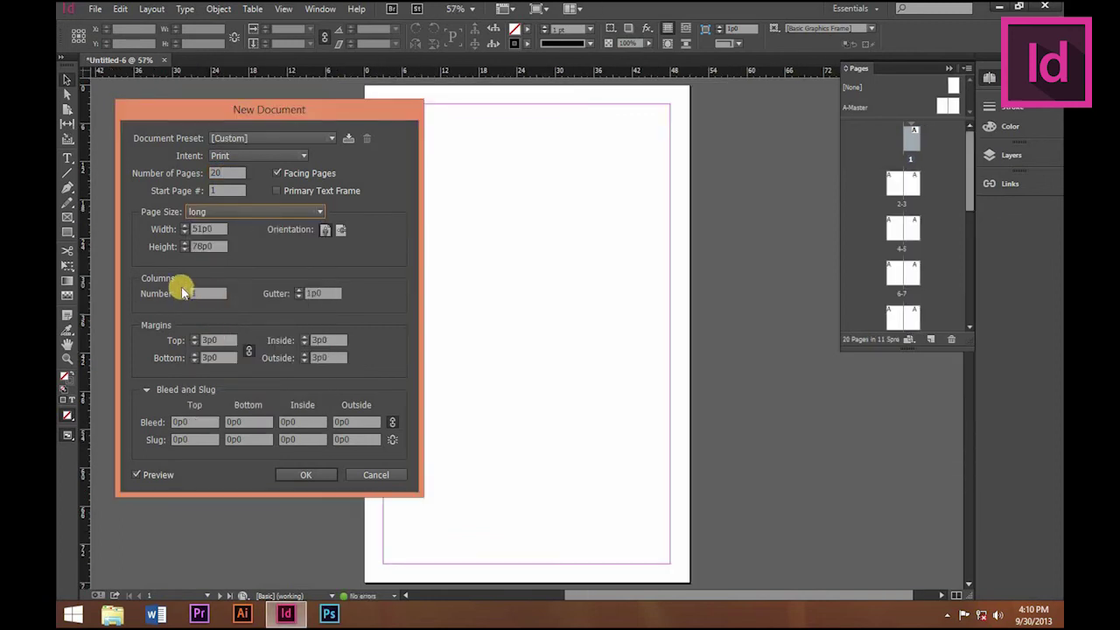
Set the layout to 3 columns with a 1p6 gutter and all four margins to 4p8.
click(184, 290)
click(183, 290)
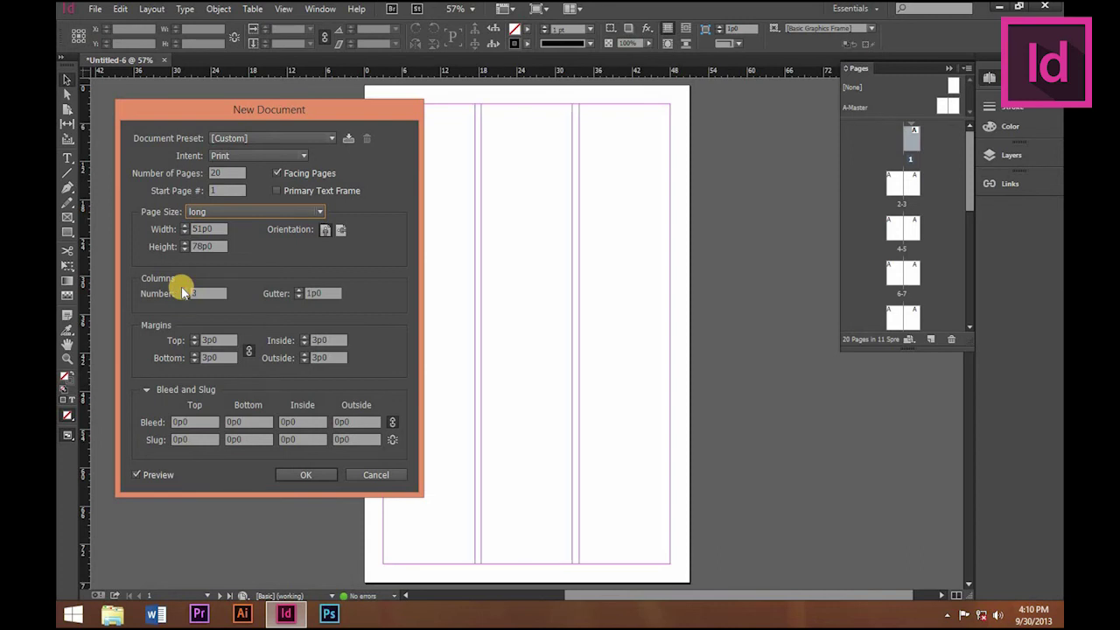
click(298, 290)
click(299, 290)
click(298, 291)
click(298, 290)
click(298, 291)
click(298, 290)
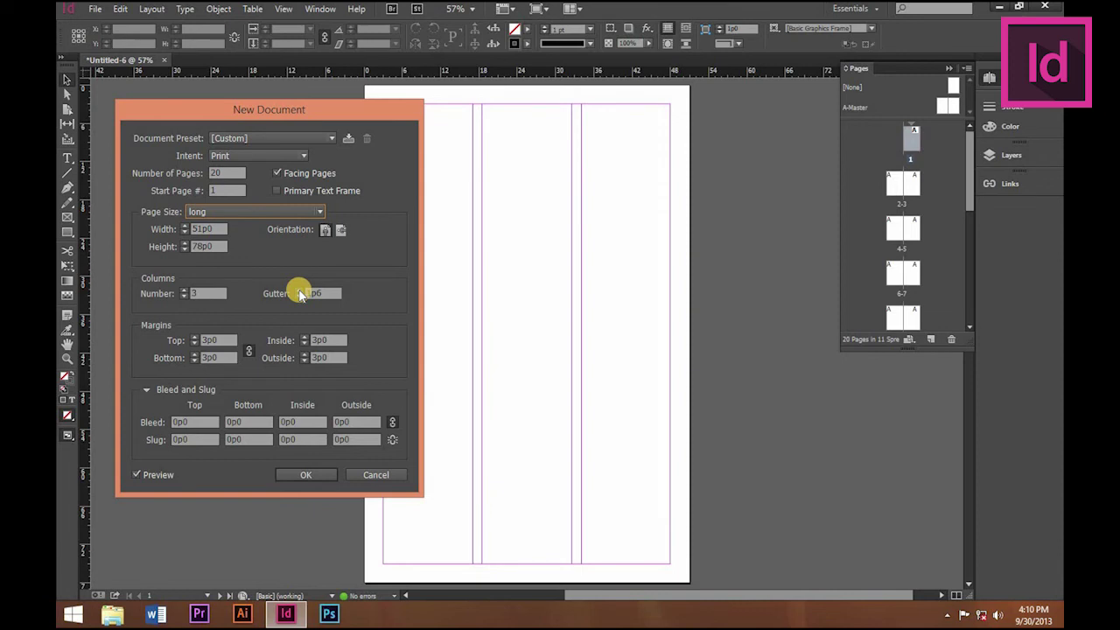
click(194, 337)
click(195, 337)
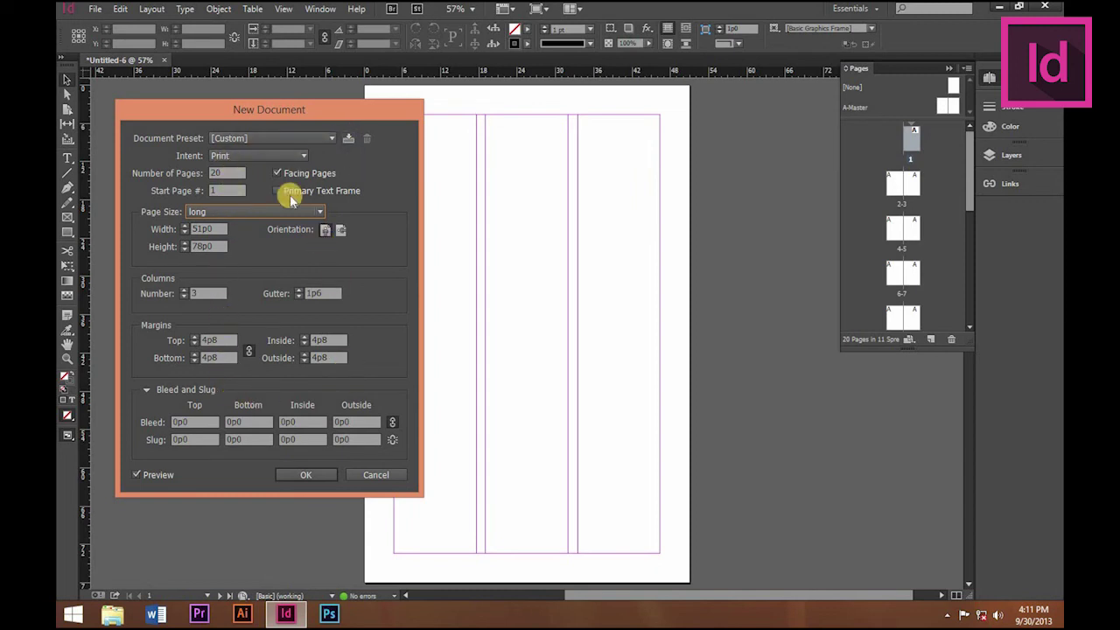
Save the document settings as a preset named project 1 and check it in the preset list.
click(348, 138)
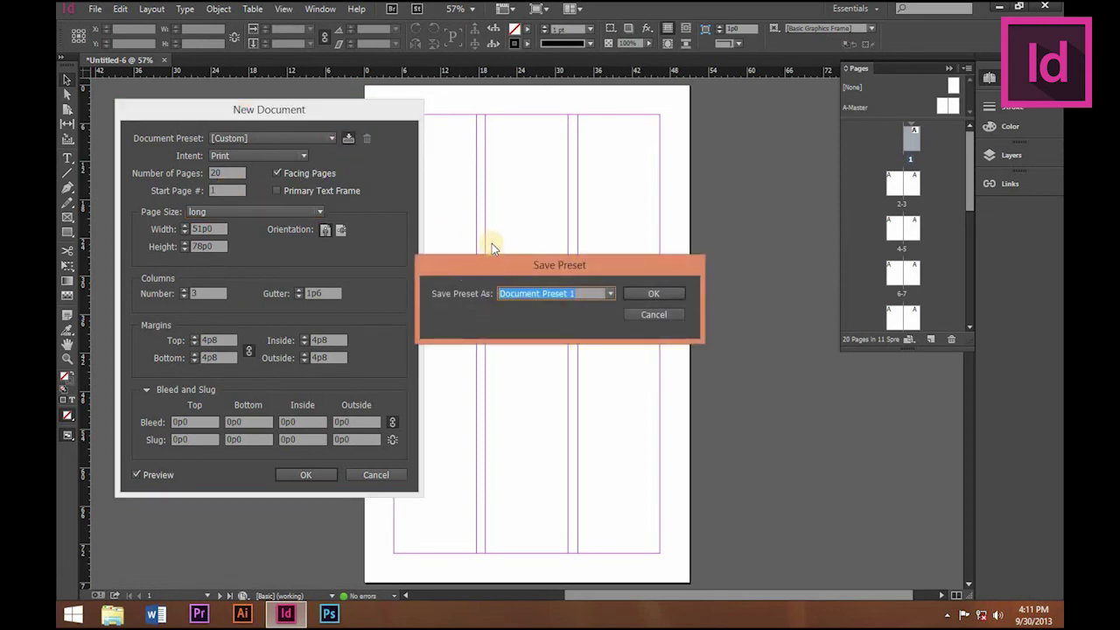
text(pro)
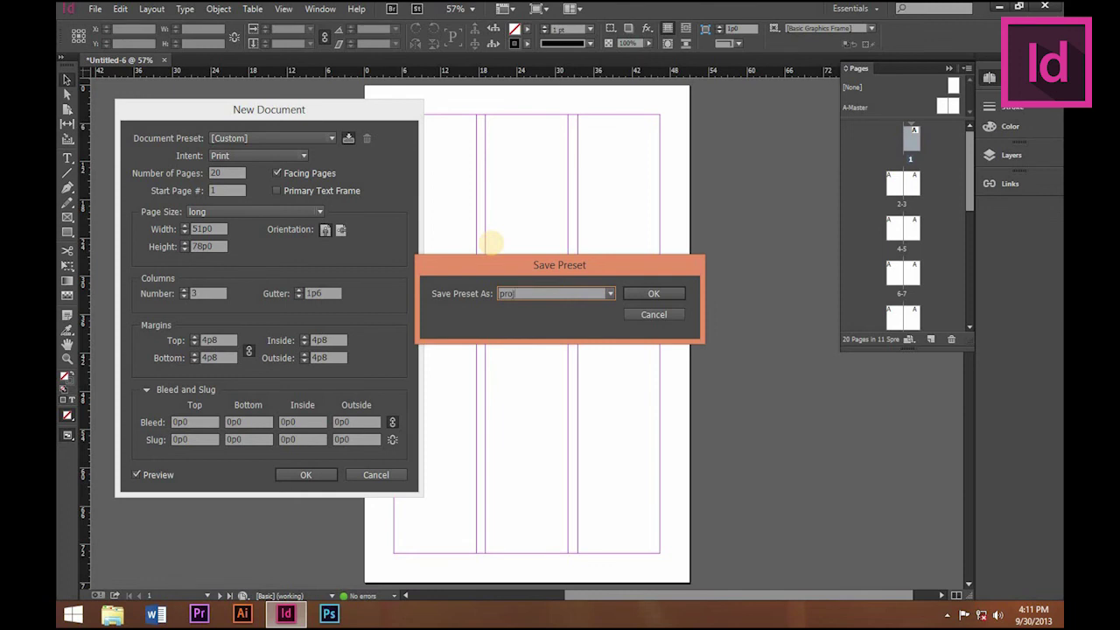
text(ject 1)
click(643, 294)
click(300, 140)
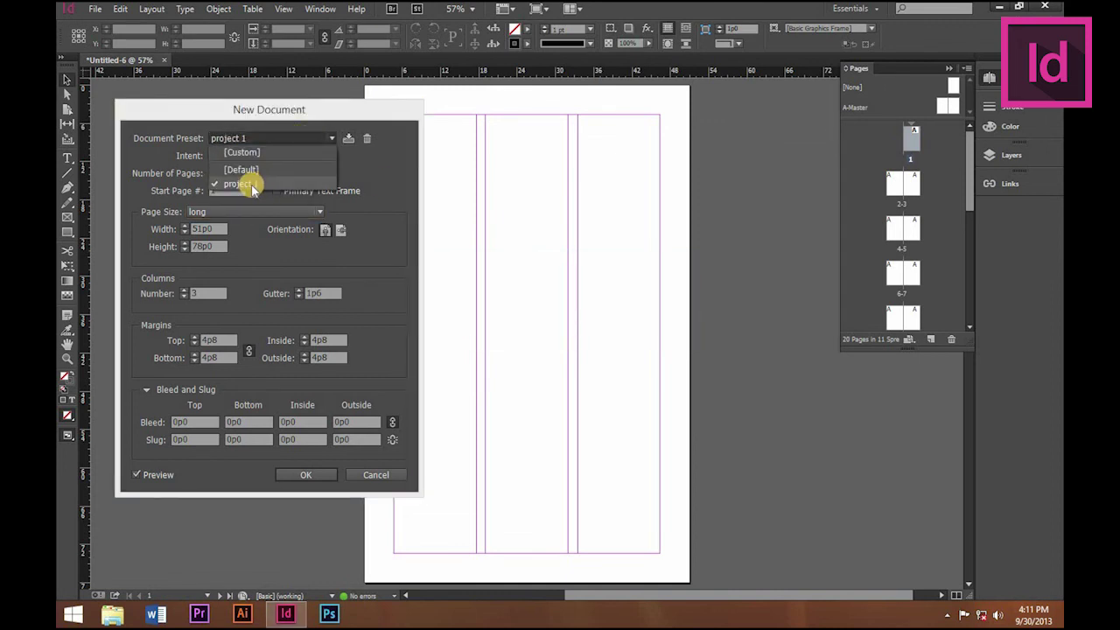
Create the document from the project 1 preset and close it.
click(286, 140)
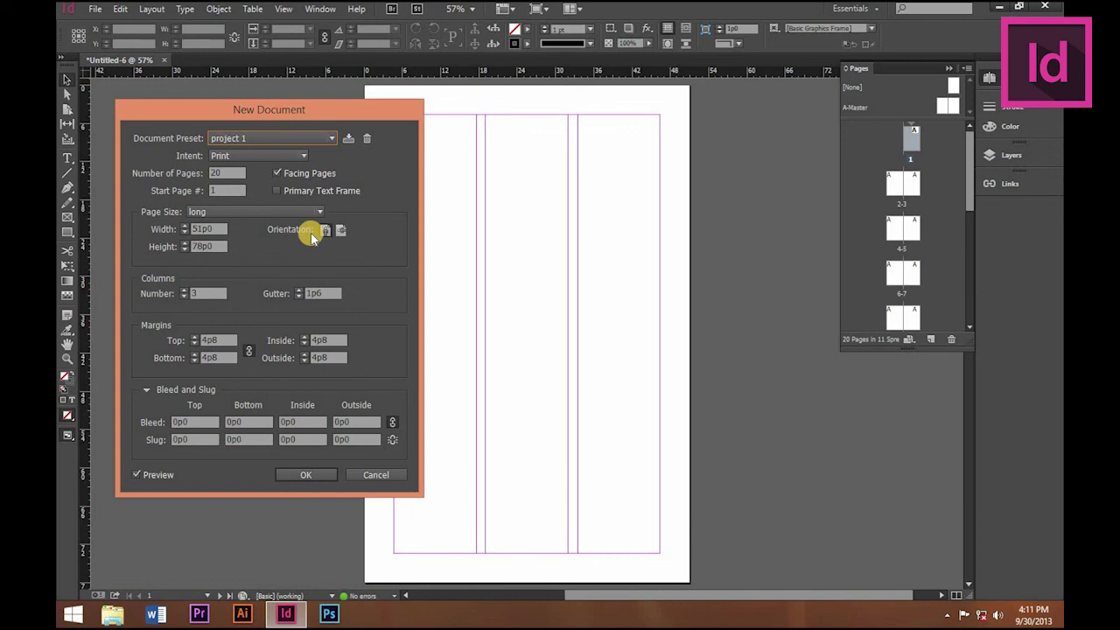
click(269, 138)
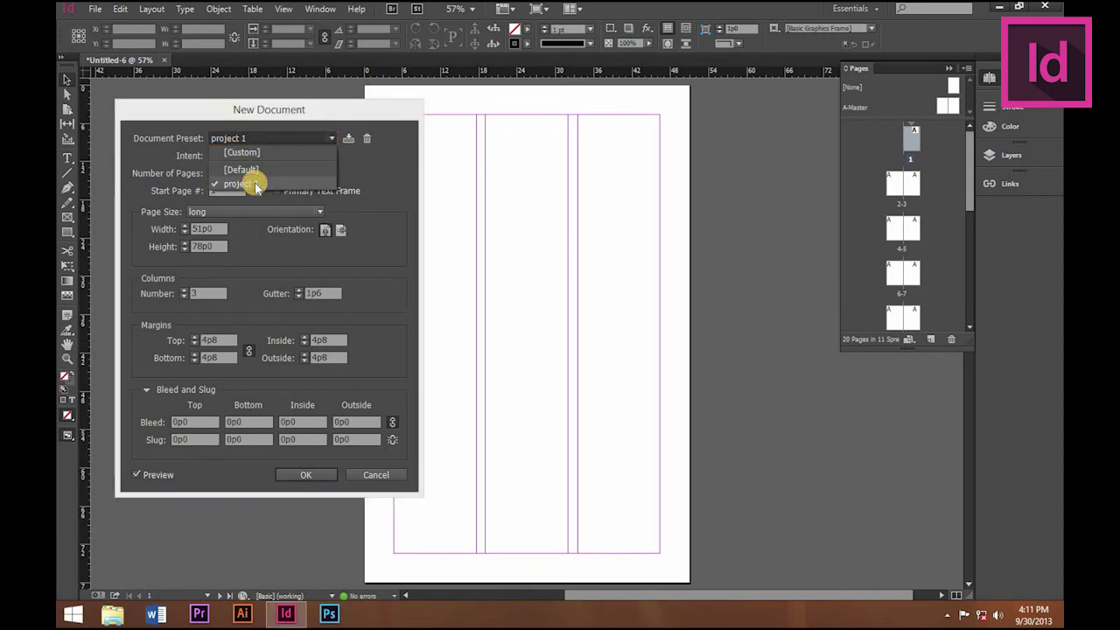
click(252, 183)
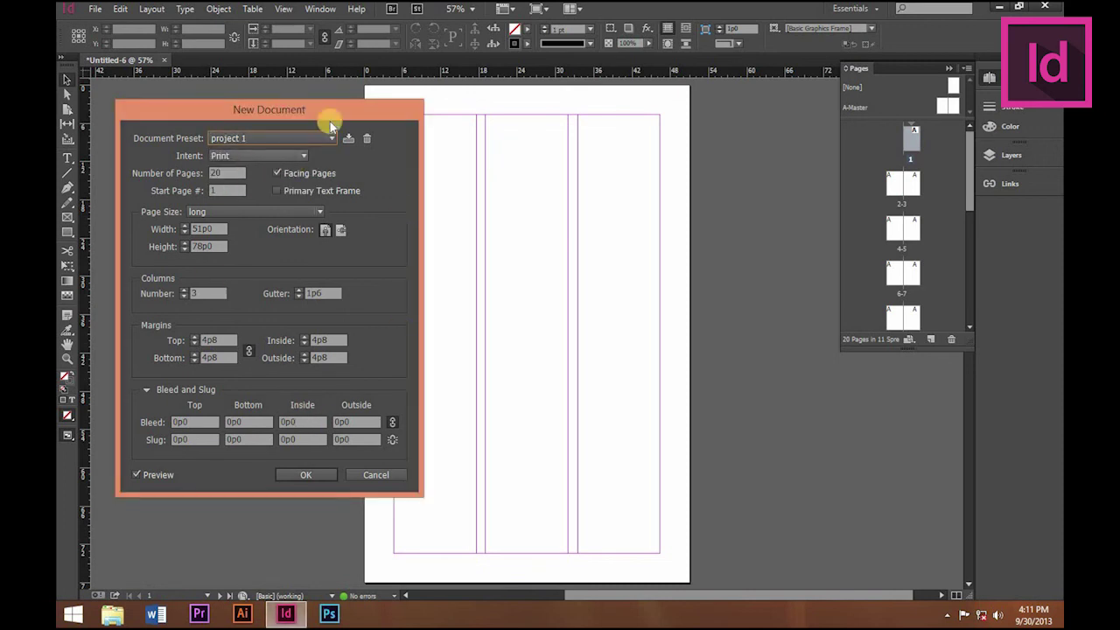
click(295, 474)
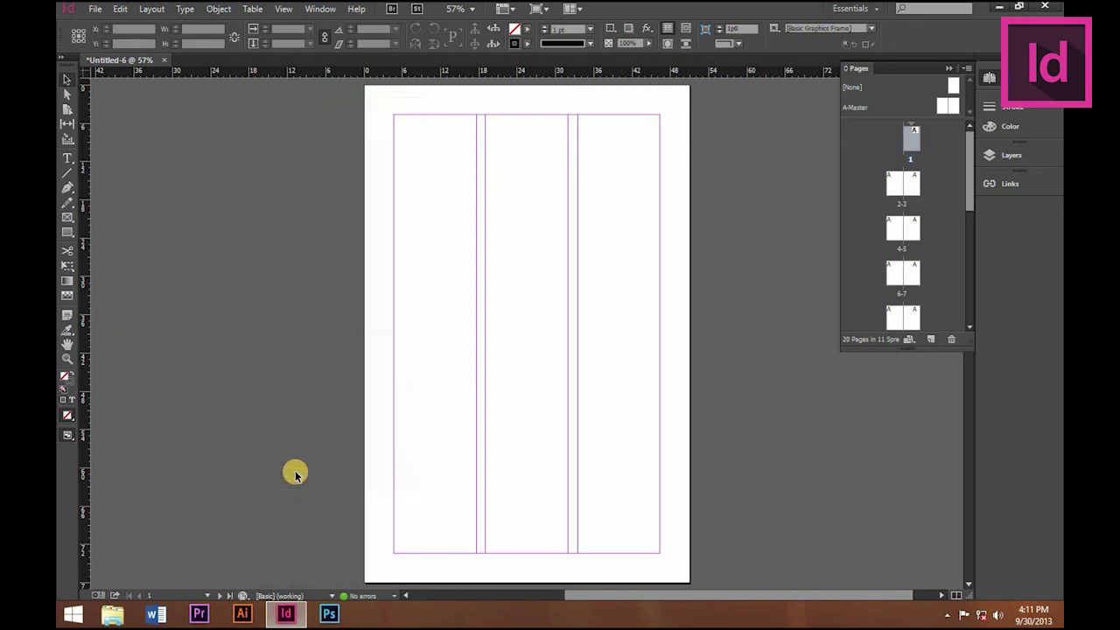
click(160, 59)
Create another new document using the saved project 1 preset and view its page layout.
click(94, 8)
mouse_move(176, 26)
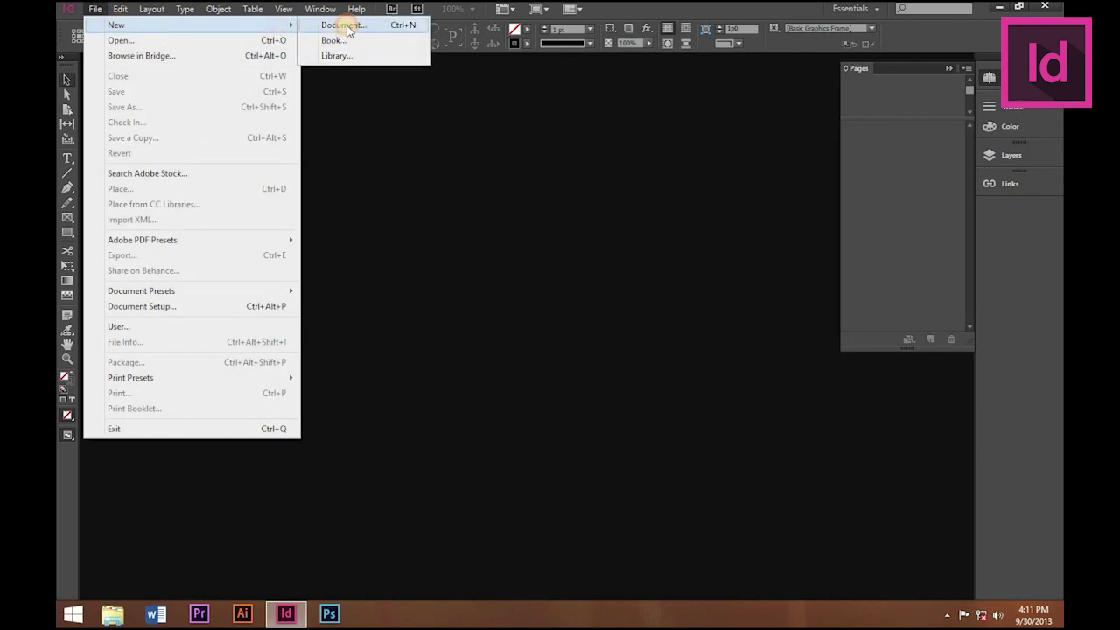
click(346, 26)
click(280, 138)
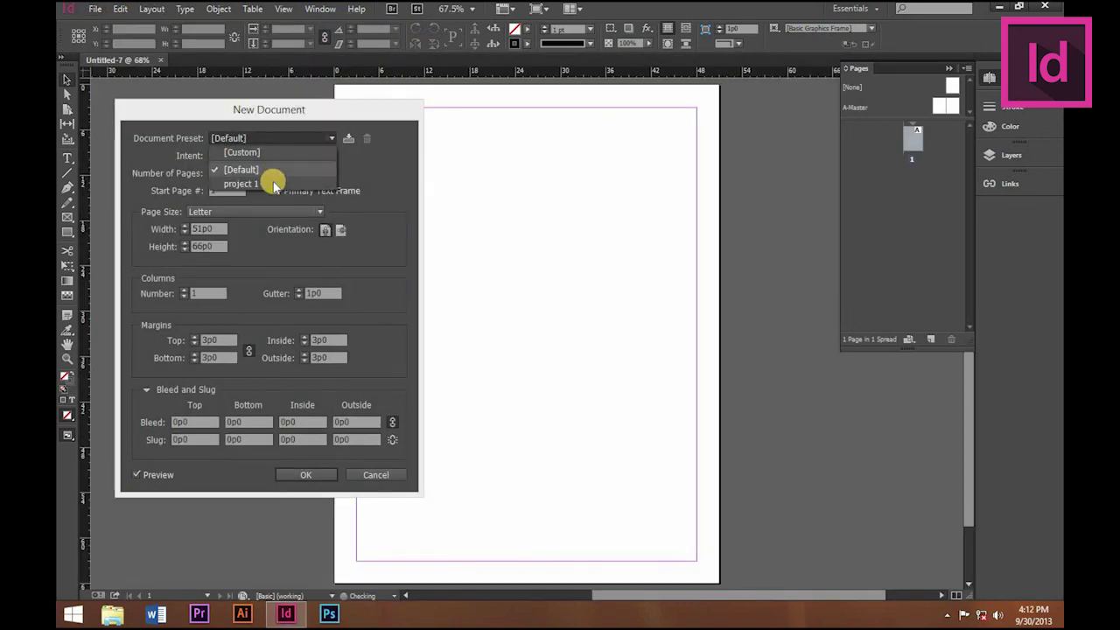
click(274, 184)
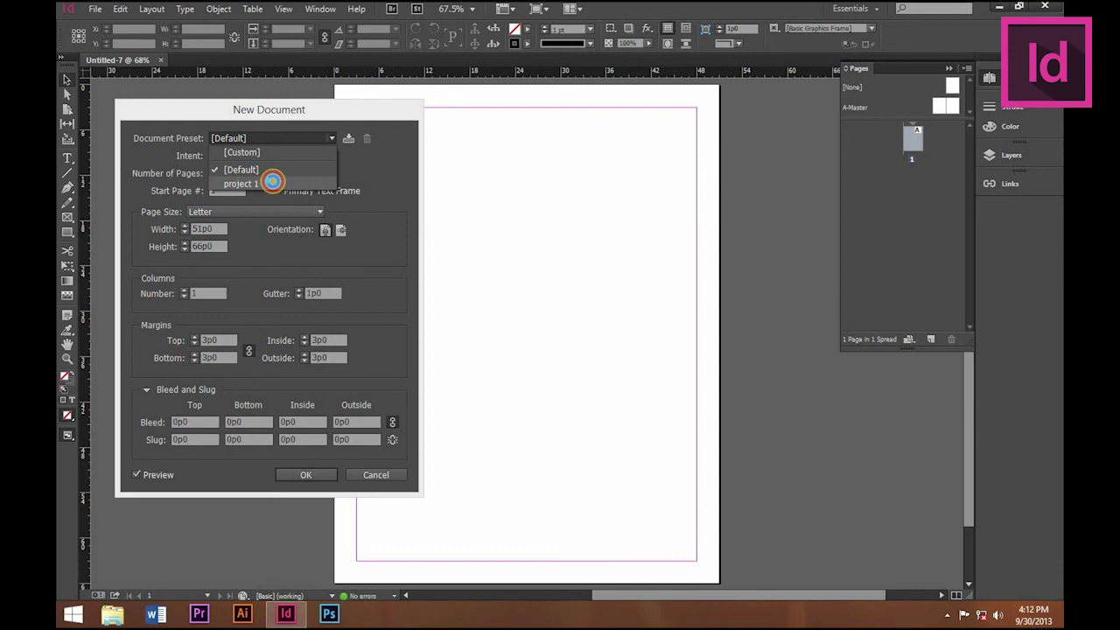
click(299, 477)
scroll(406, 399, down, 5)
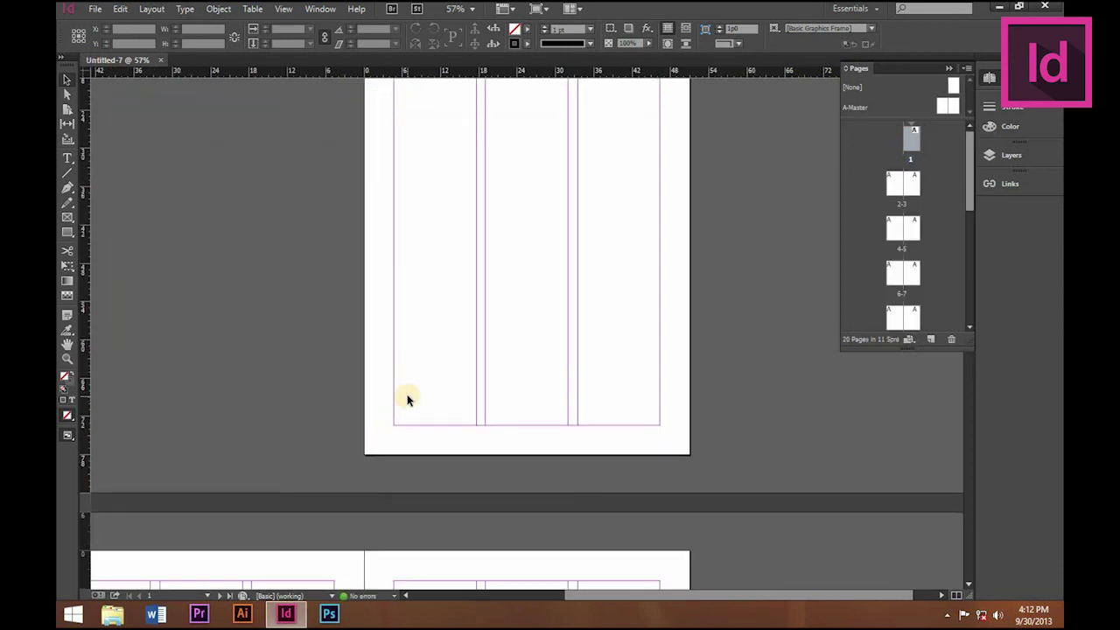